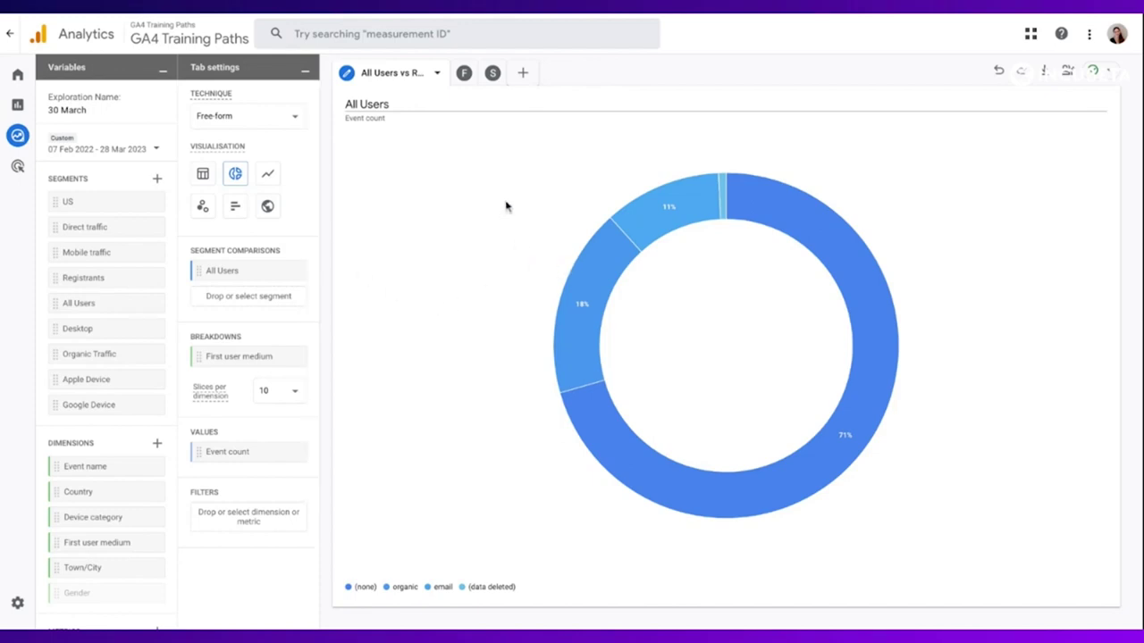
Open the Registrants segment for editing, review its inclusion condition, and save the segment
mouse_move(588, 304)
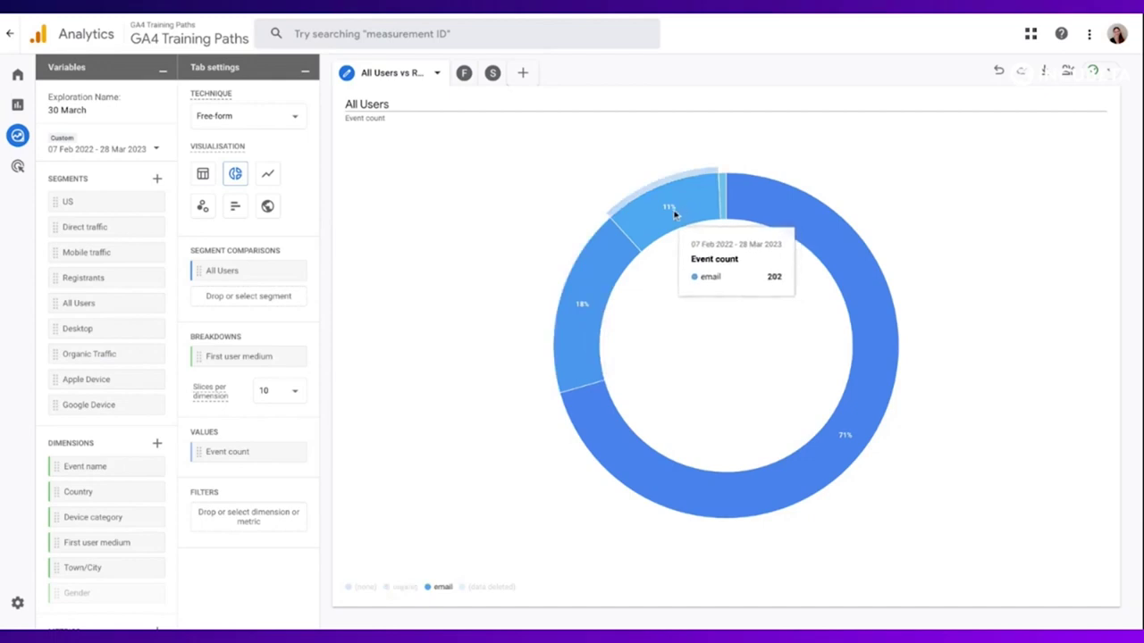
mouse_move(591, 391)
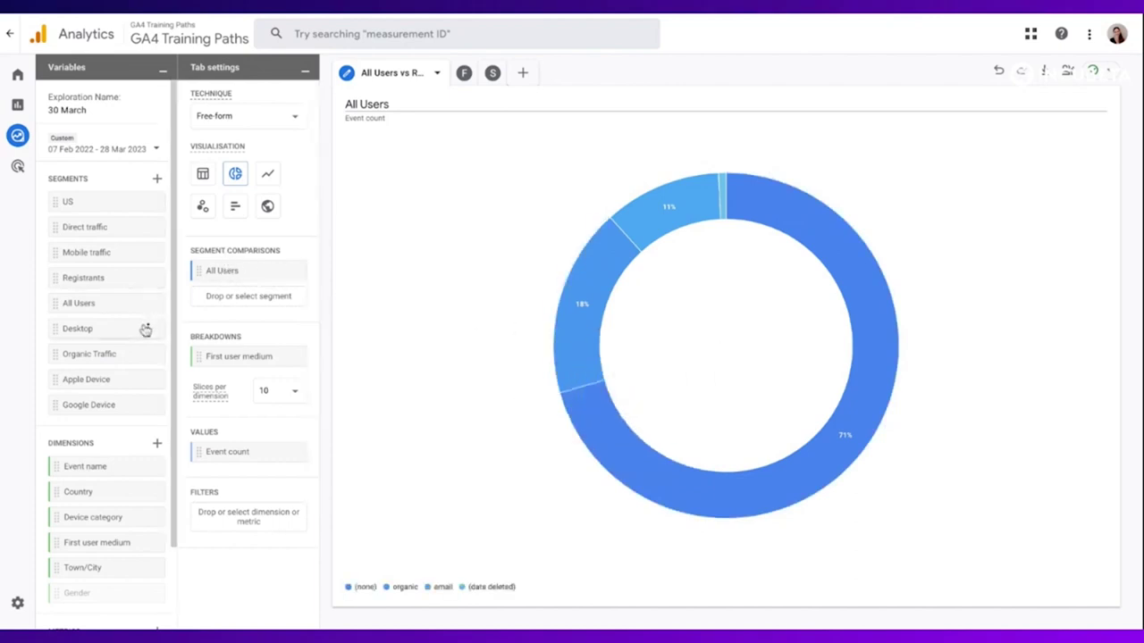
click(147, 280)
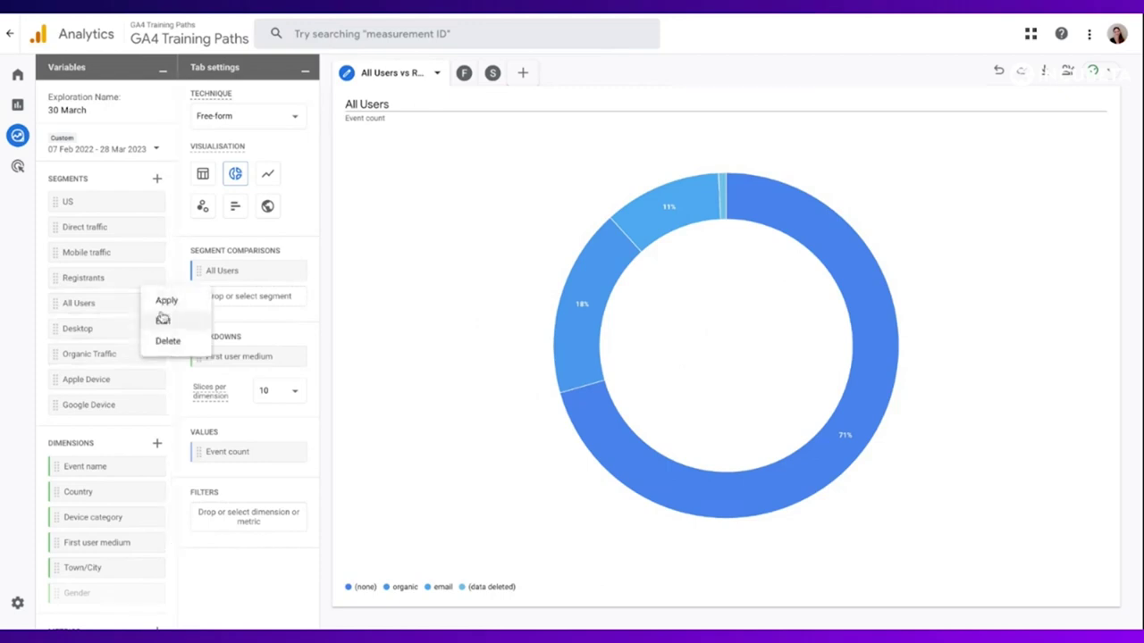
click(162, 322)
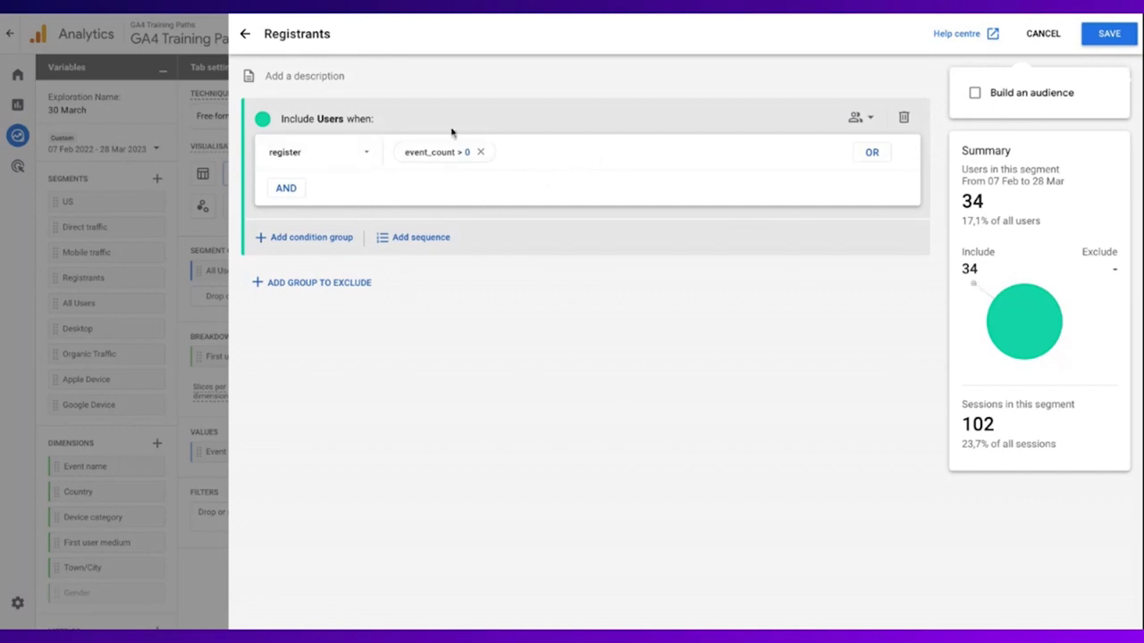
click(1109, 36)
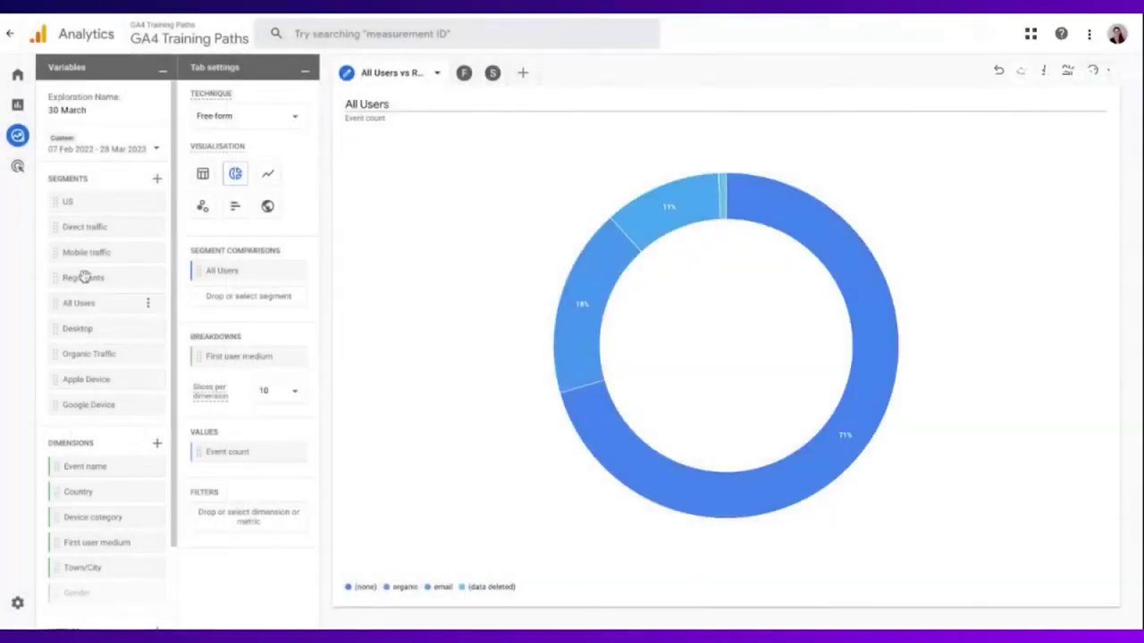
Add the Registrants segment as a comparison and inspect its event counts by first user medium against All Users
drag(82, 277, 215, 296)
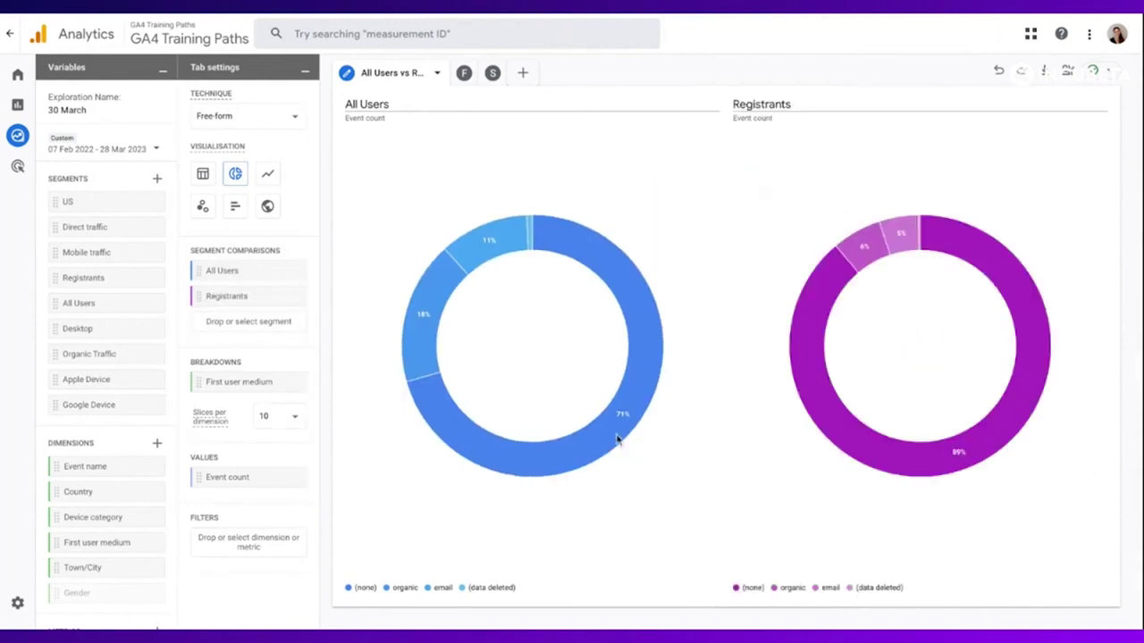
mouse_move(794, 353)
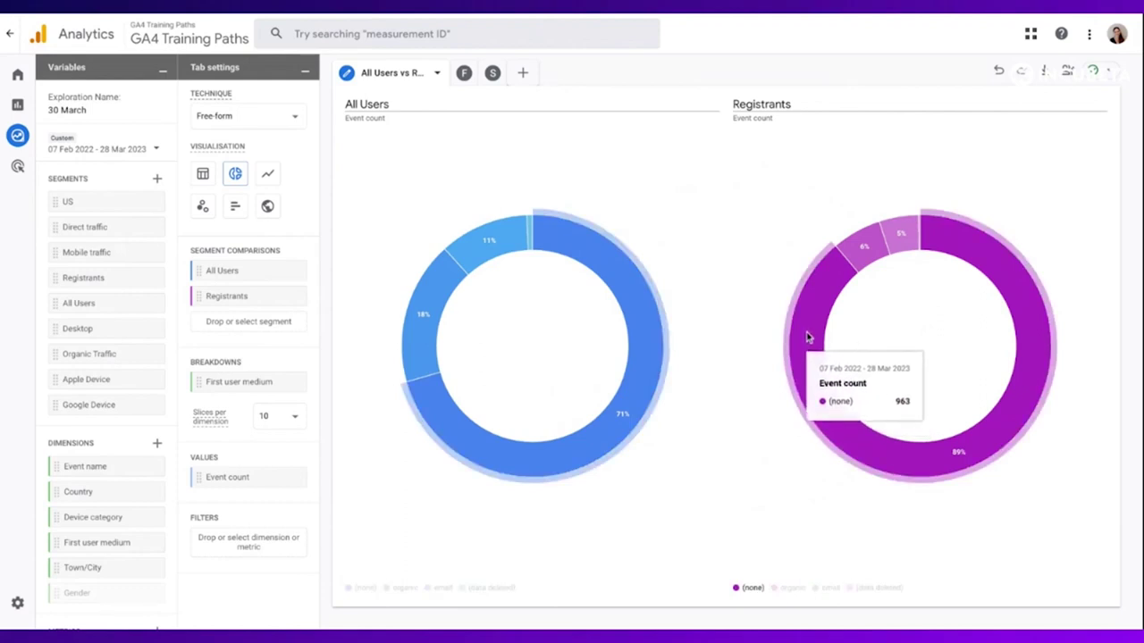
mouse_move(865, 253)
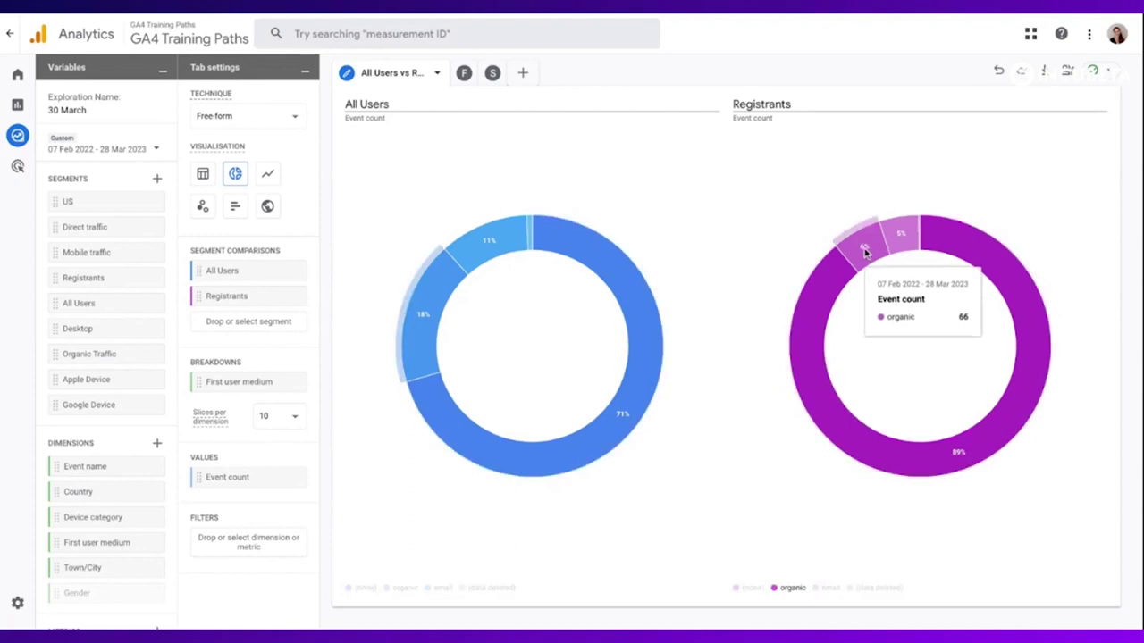
mouse_move(899, 236)
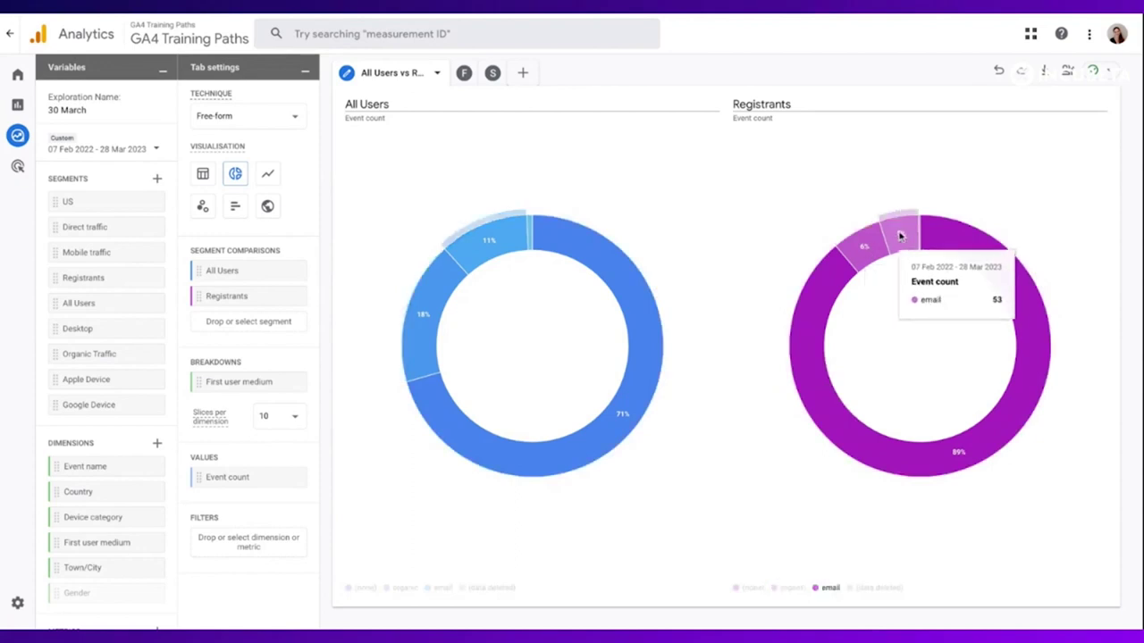
mouse_move(791, 333)
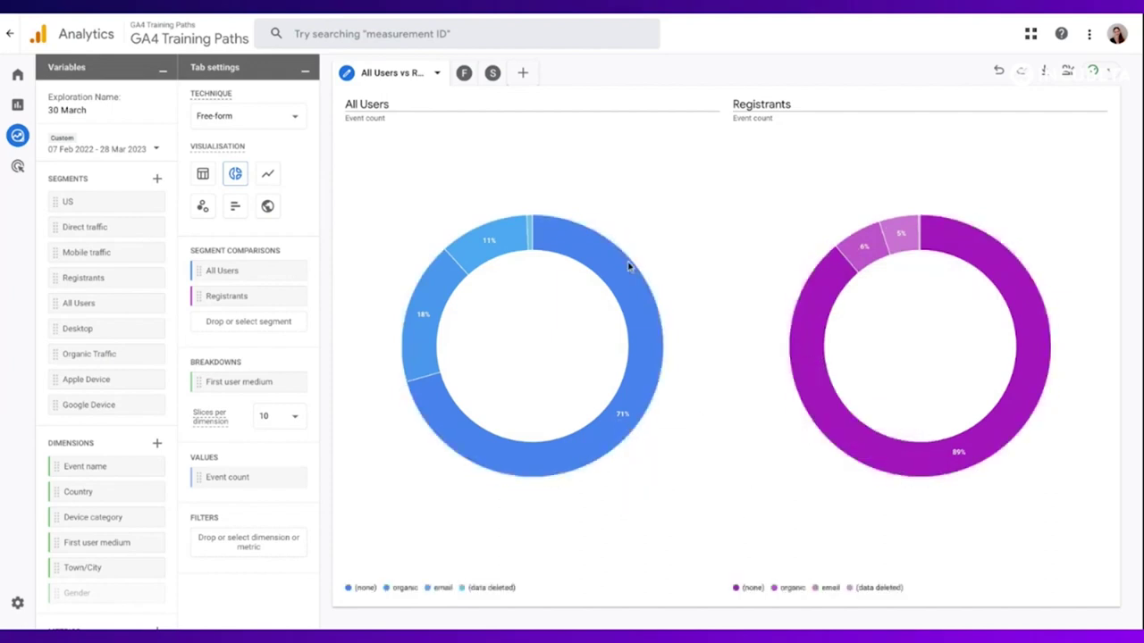
mouse_move(421, 262)
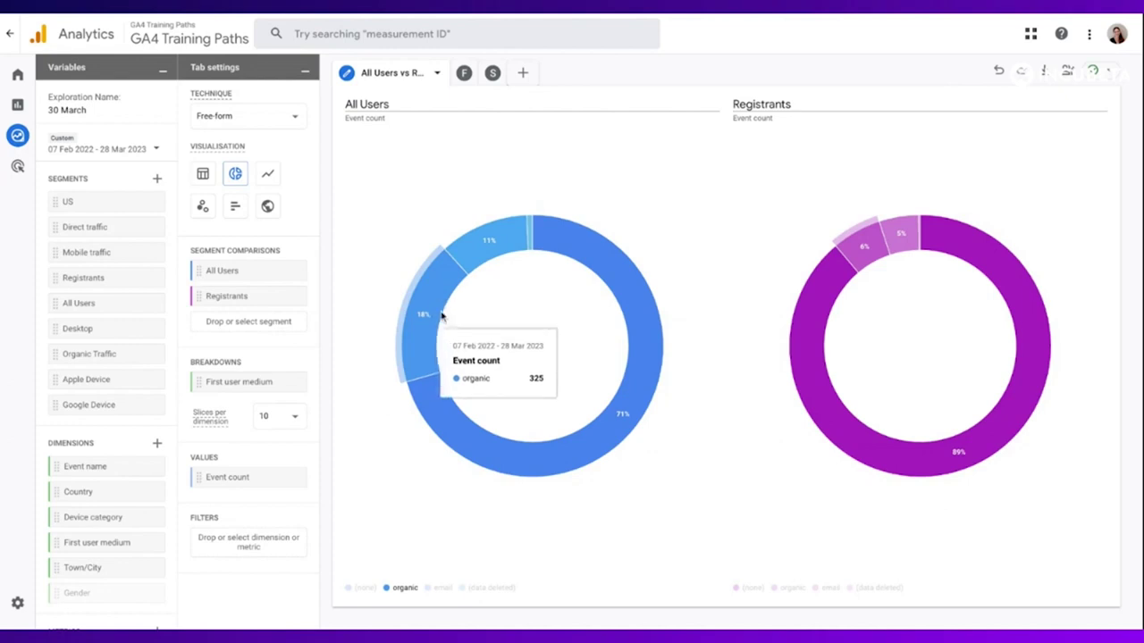
mouse_move(438, 401)
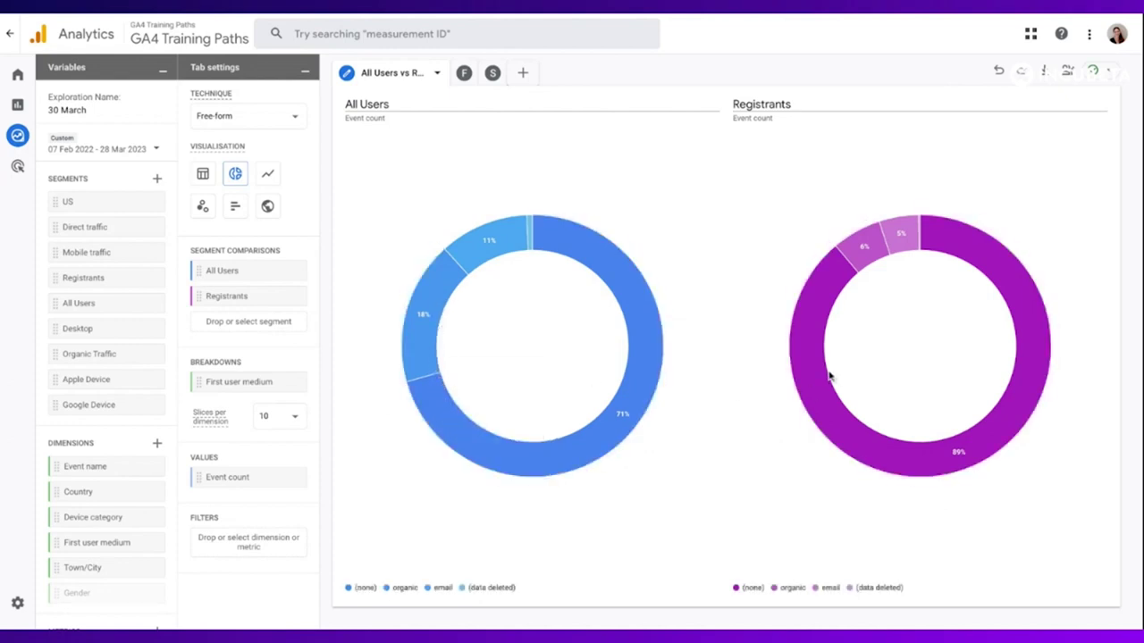
mouse_move(813, 375)
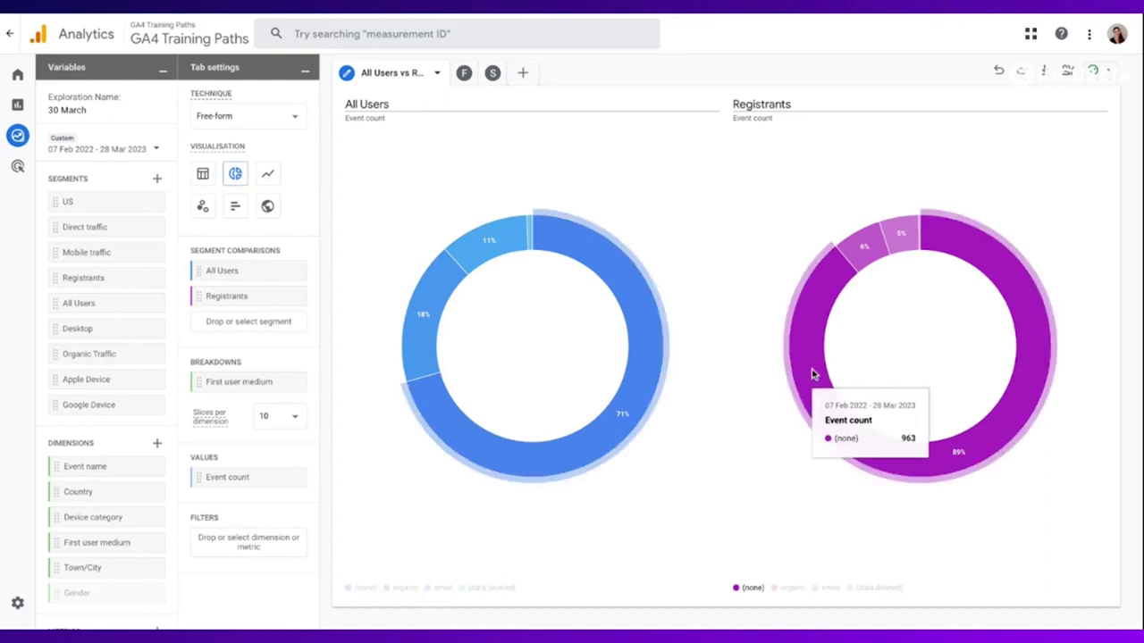
Draft a segment from the (none) slice of the Registrants chart with audience building enabled, and exit without saving
click(813, 374)
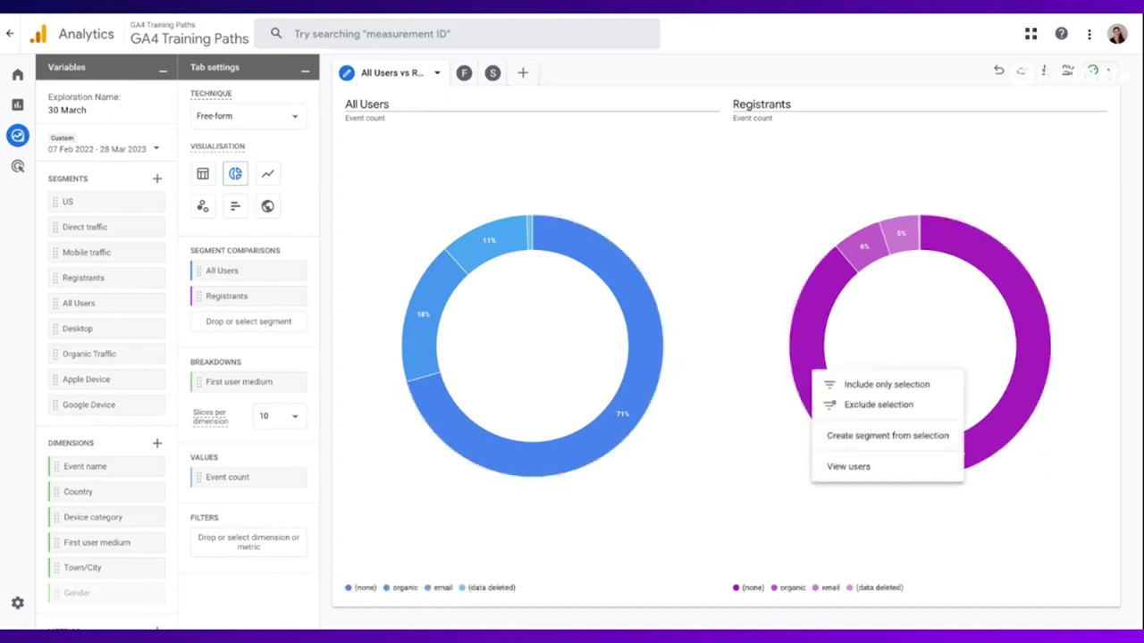
click(855, 436)
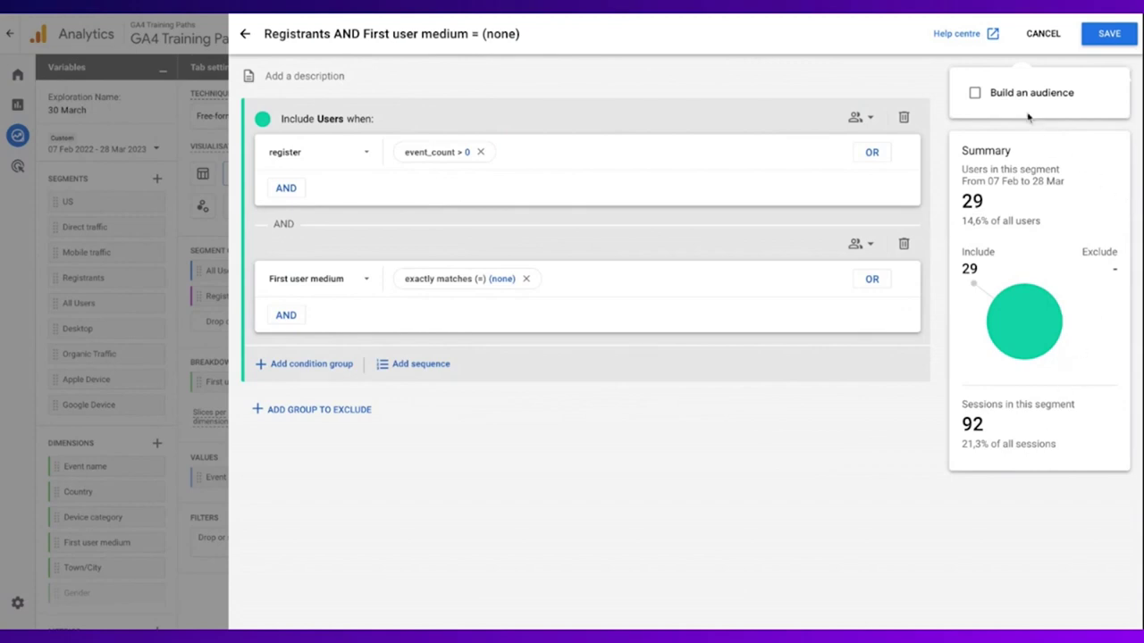
click(997, 96)
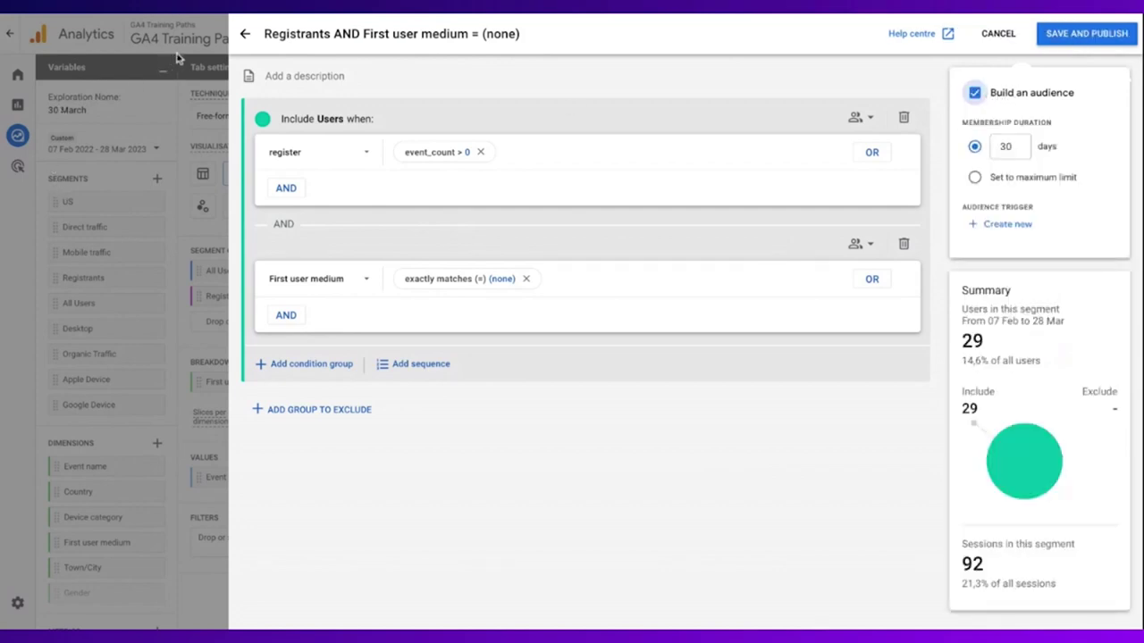
click(243, 36)
click(244, 34)
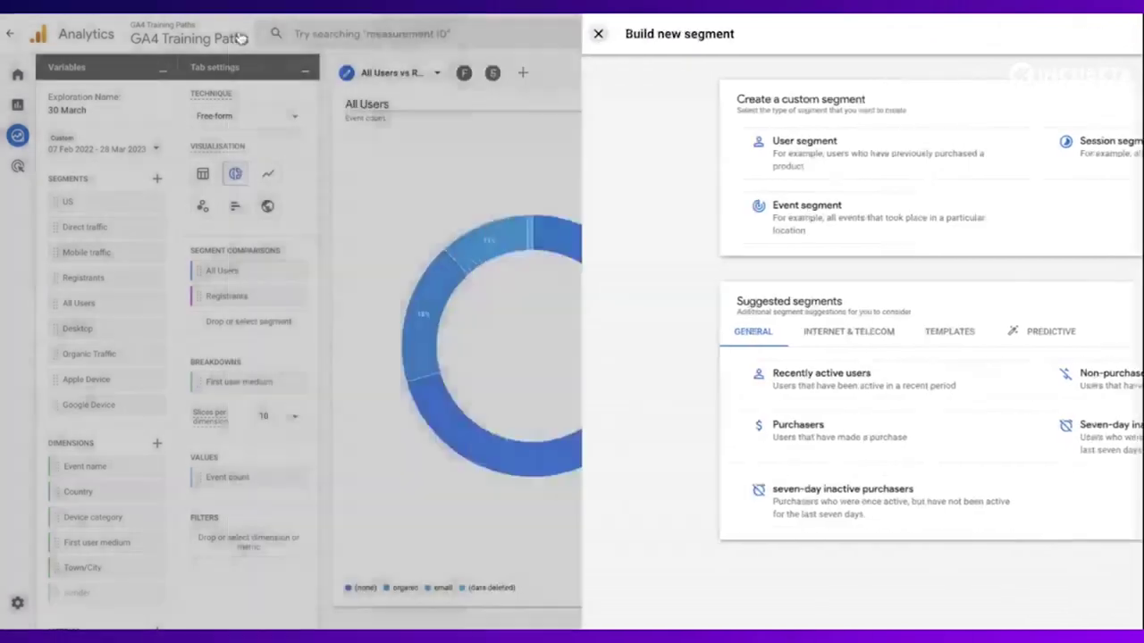
Open the Funnel exploration, review the conditions of its three funnel steps, and apply them
click(463, 74)
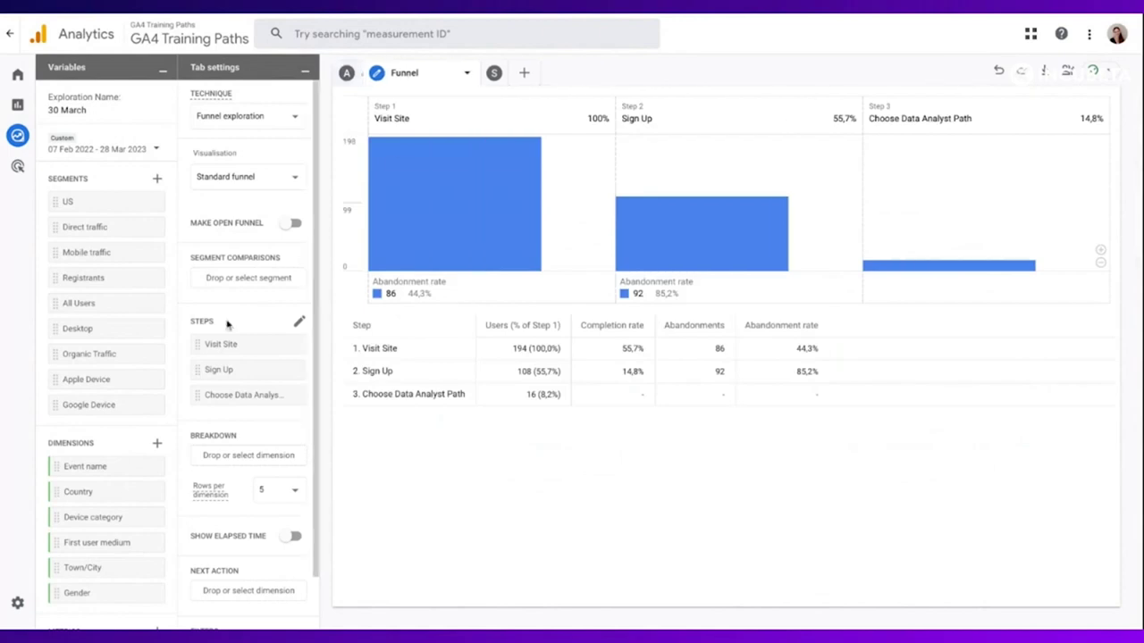
click(301, 324)
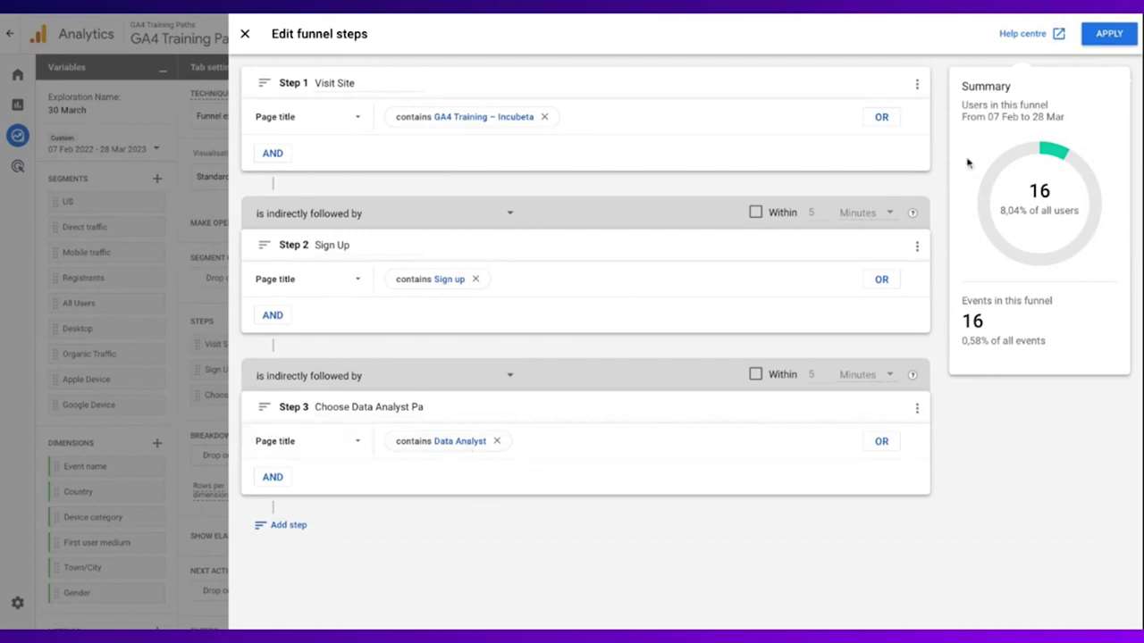
click(1115, 38)
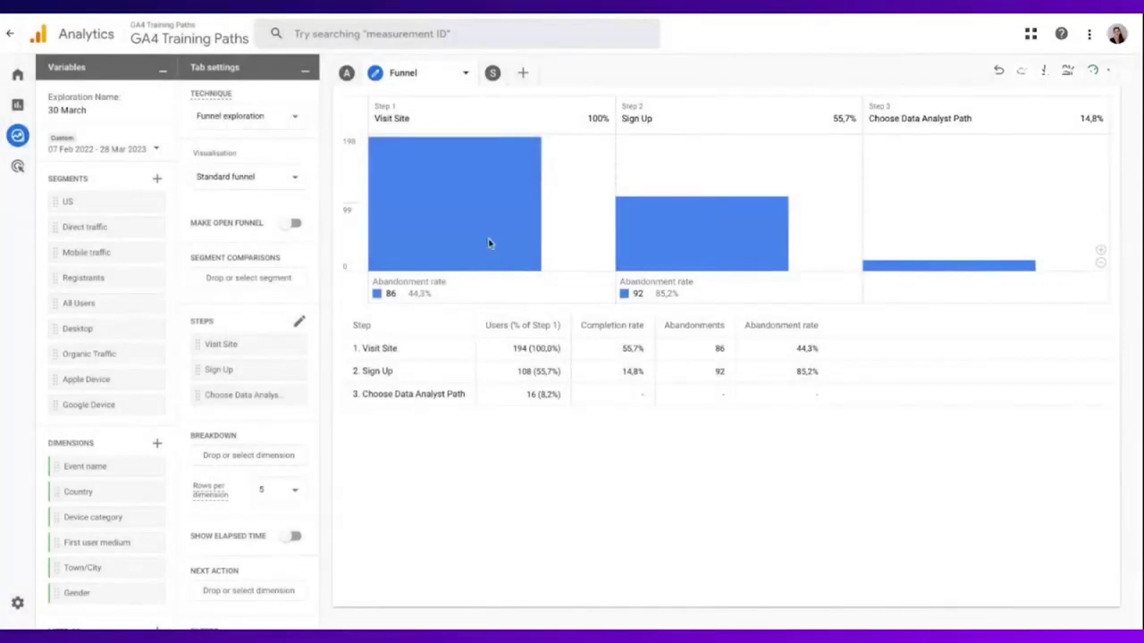
Draft a segment from the Sign Up step's abandonments, review its sequences and enable audience building, and exit without saving
mouse_move(475, 179)
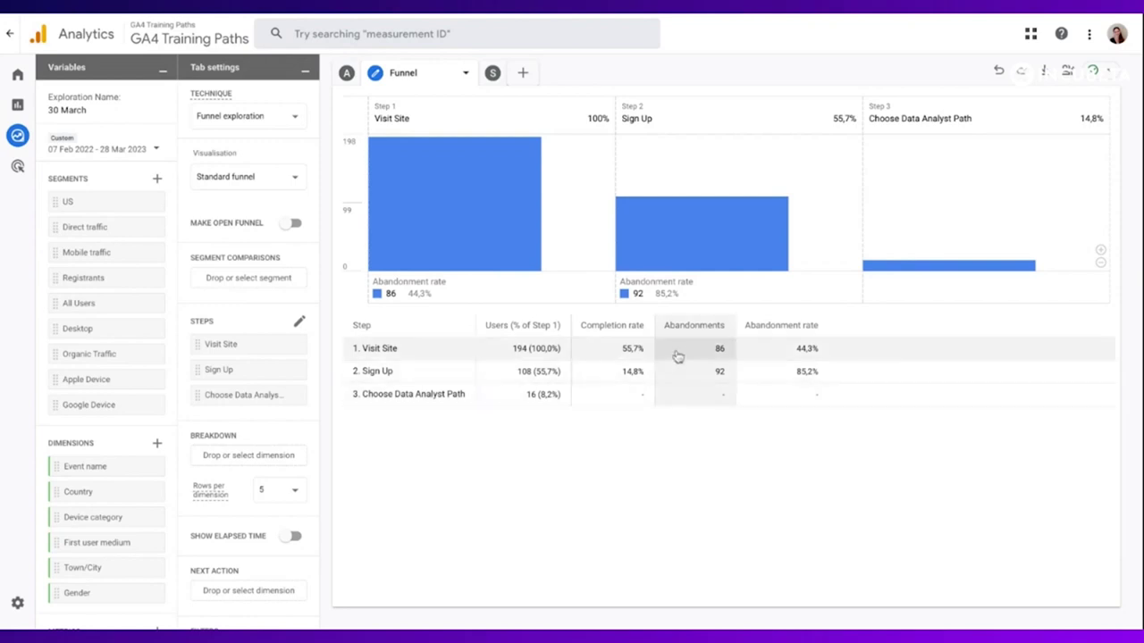
click(625, 295)
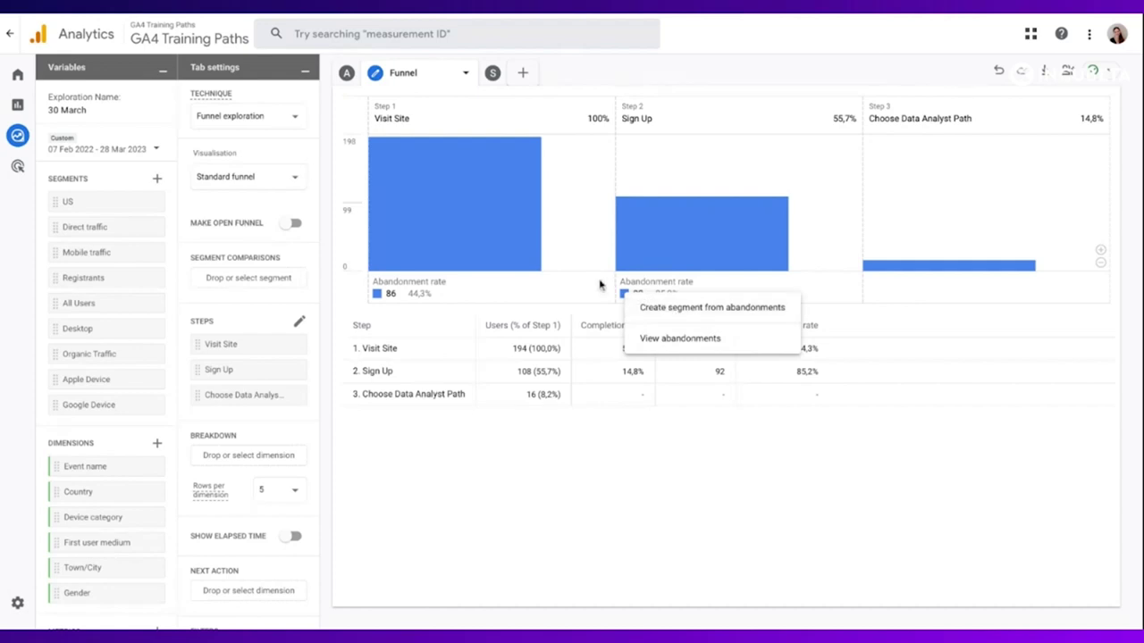
click(629, 296)
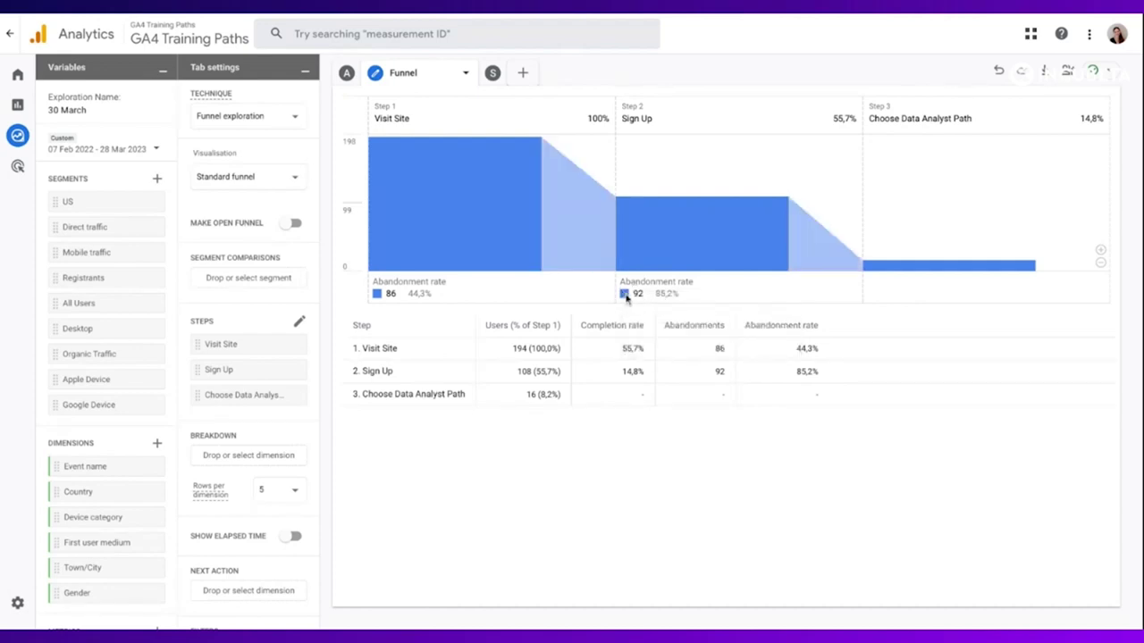
click(625, 296)
click(706, 308)
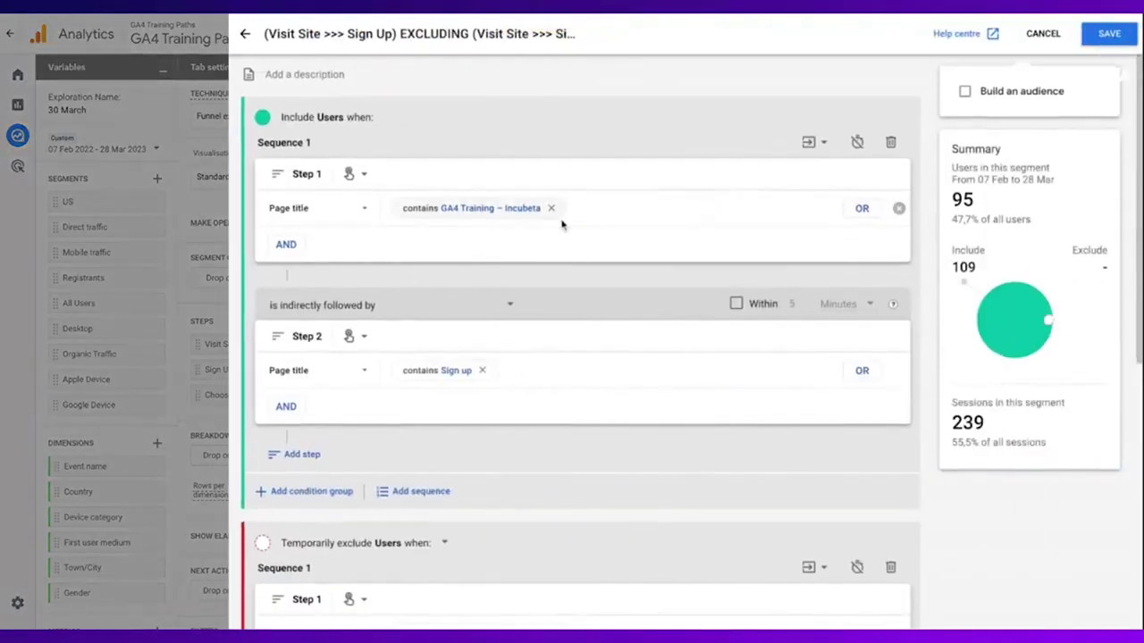
scroll(561, 224, down, 4)
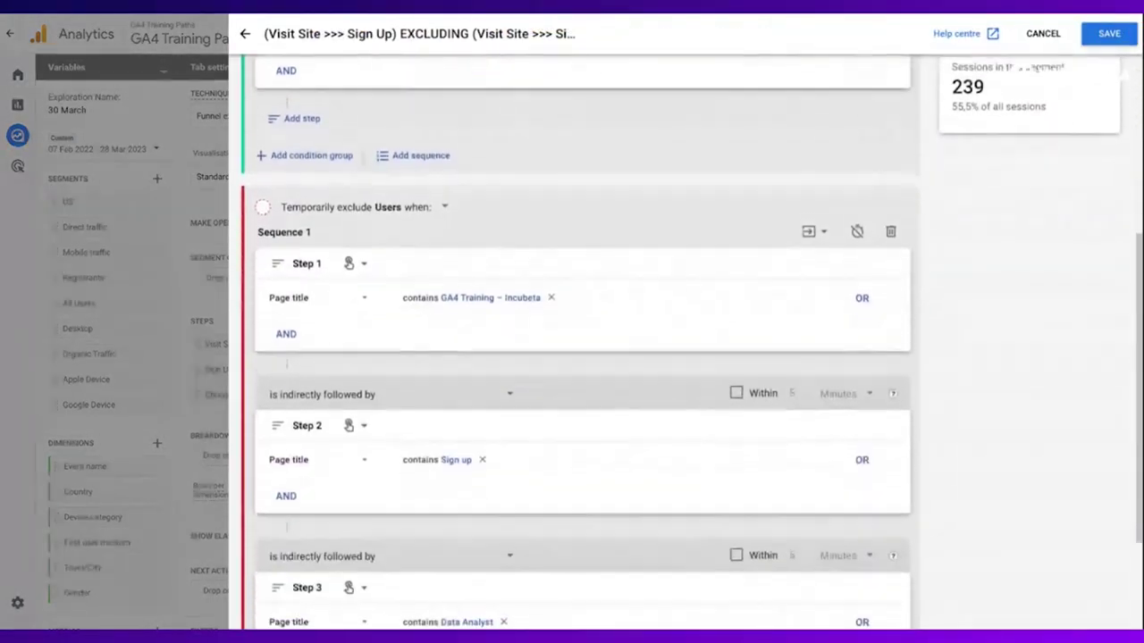
scroll(898, 209, down, 2)
scroll(898, 209, up, 6)
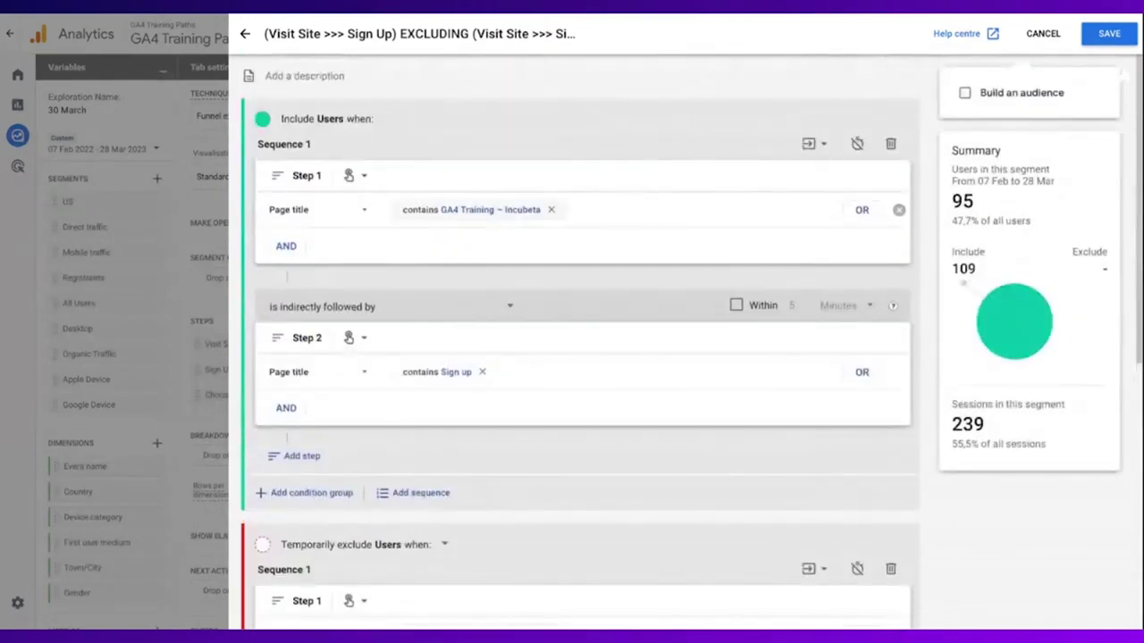
click(1029, 93)
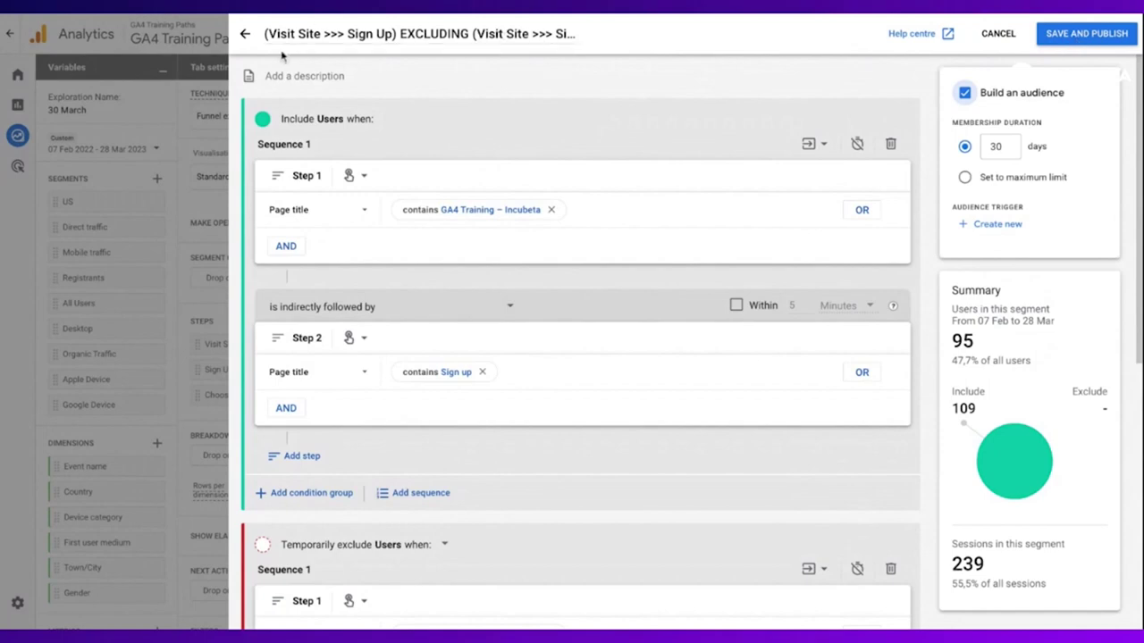
click(245, 34)
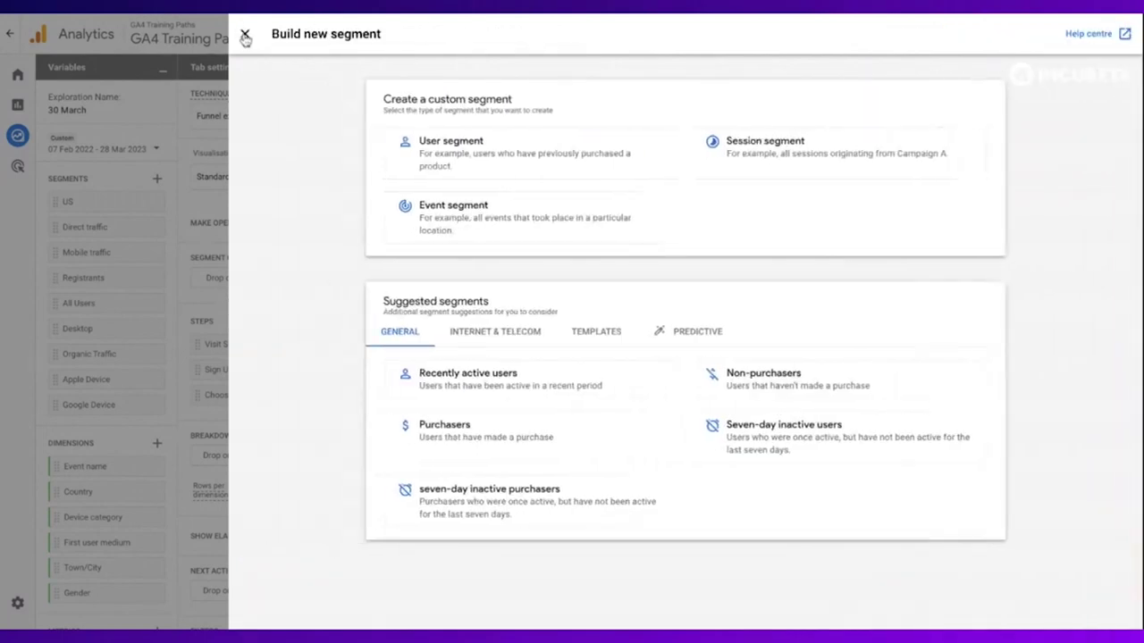
click(245, 35)
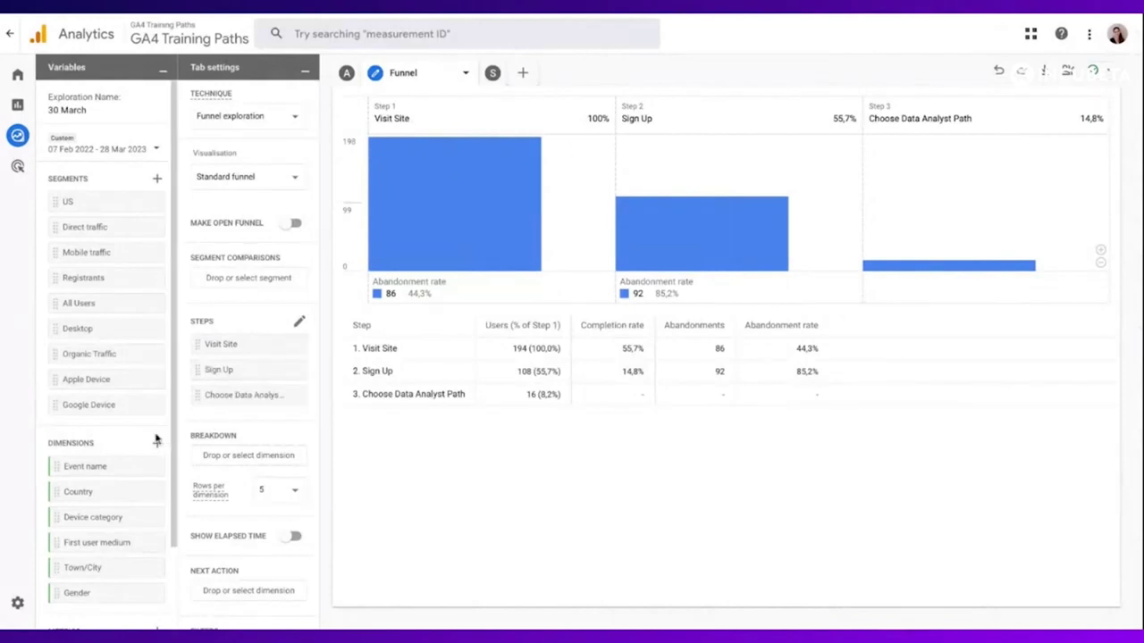
Break the funnel down by Town/City and look through the resulting table
scroll(110, 465, down, 1)
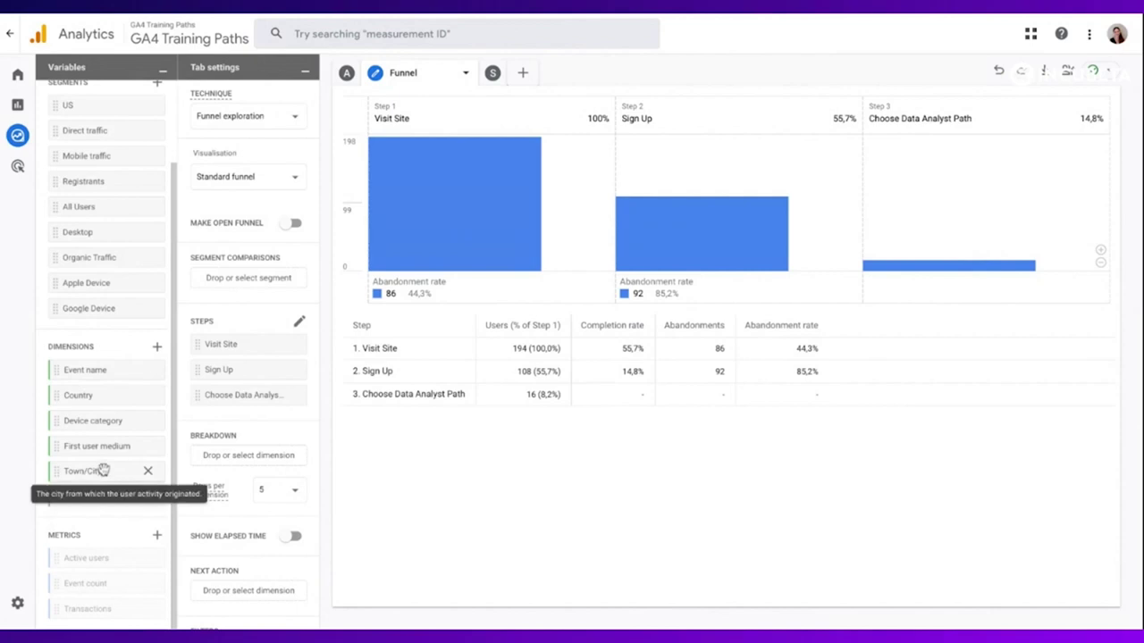
drag(99, 470, 231, 454)
scroll(465, 355, down, 1)
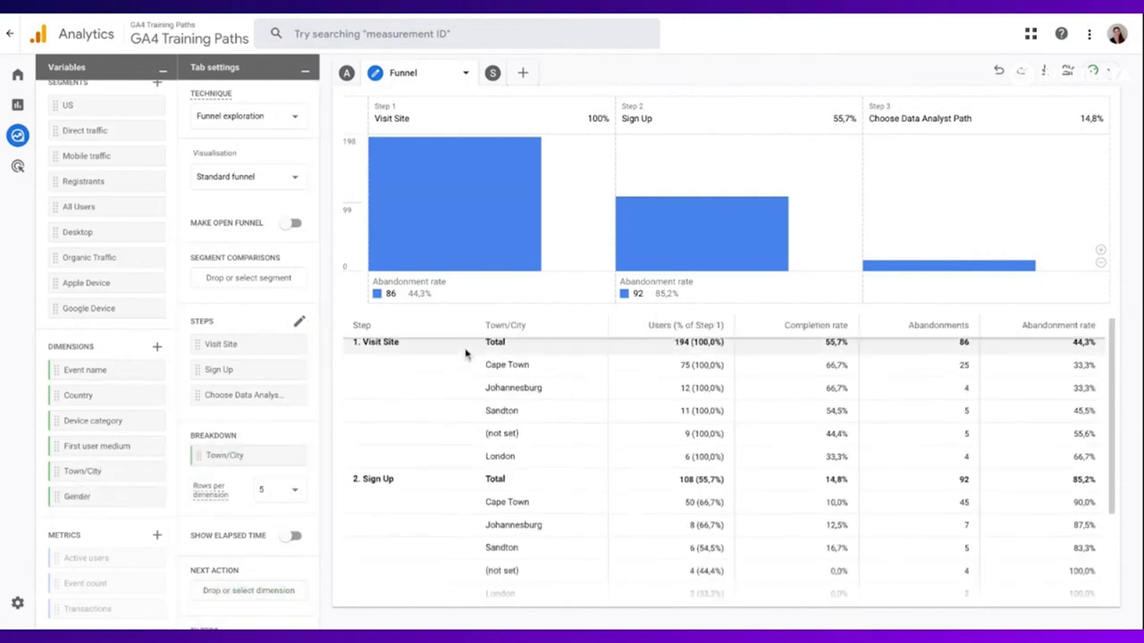
scroll(467, 354, down, 1)
scroll(501, 375, up, 2)
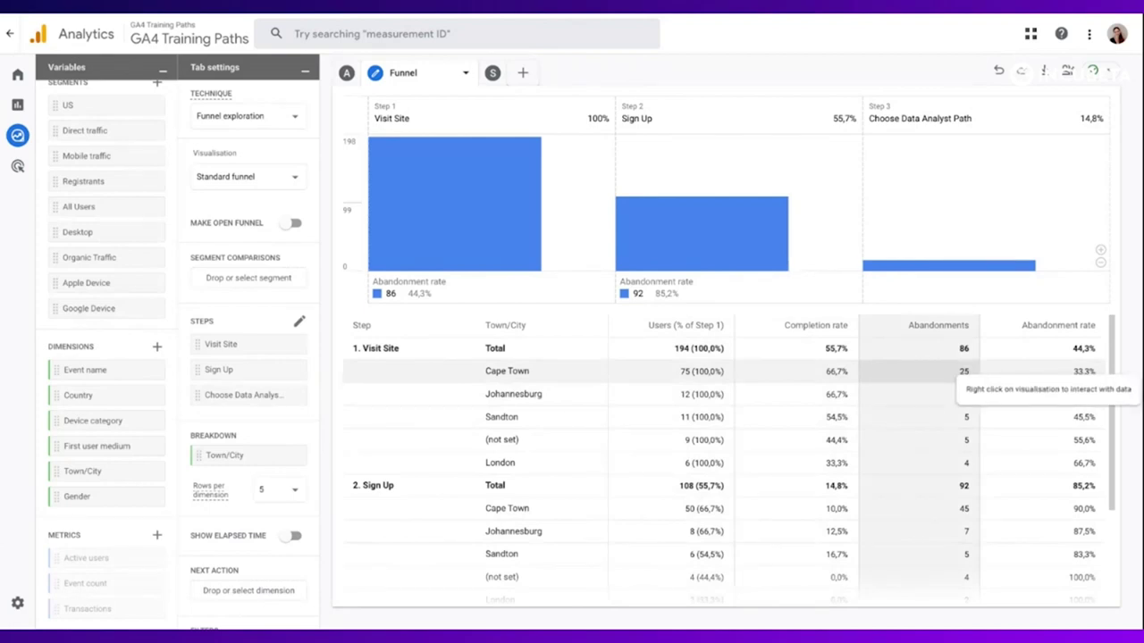
Draft a segment from Cape Town's abandonments at the Visit Site step, review its conditions, and exit without saving
right_click(917, 382)
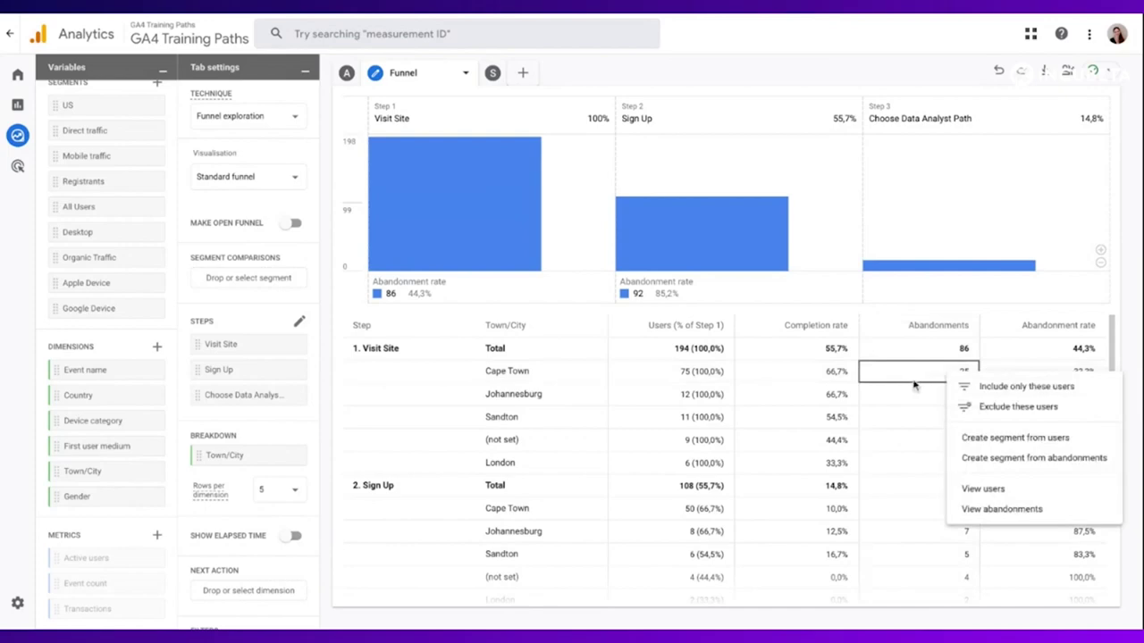
click(999, 458)
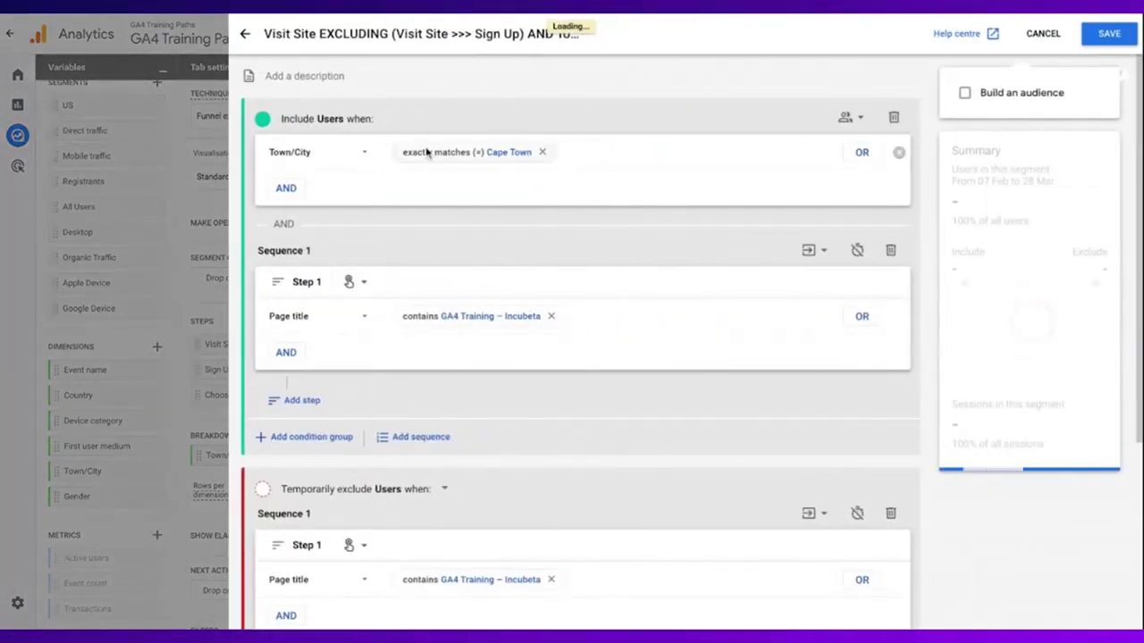
scroll(427, 152, down, 3)
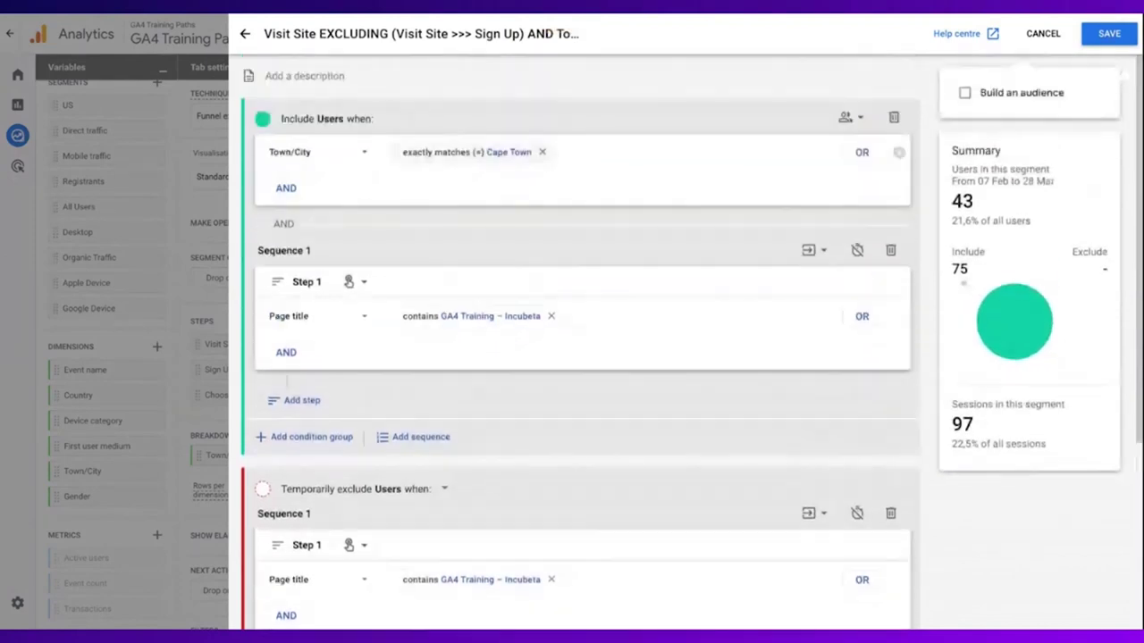
scroll(581, 339, down, 3)
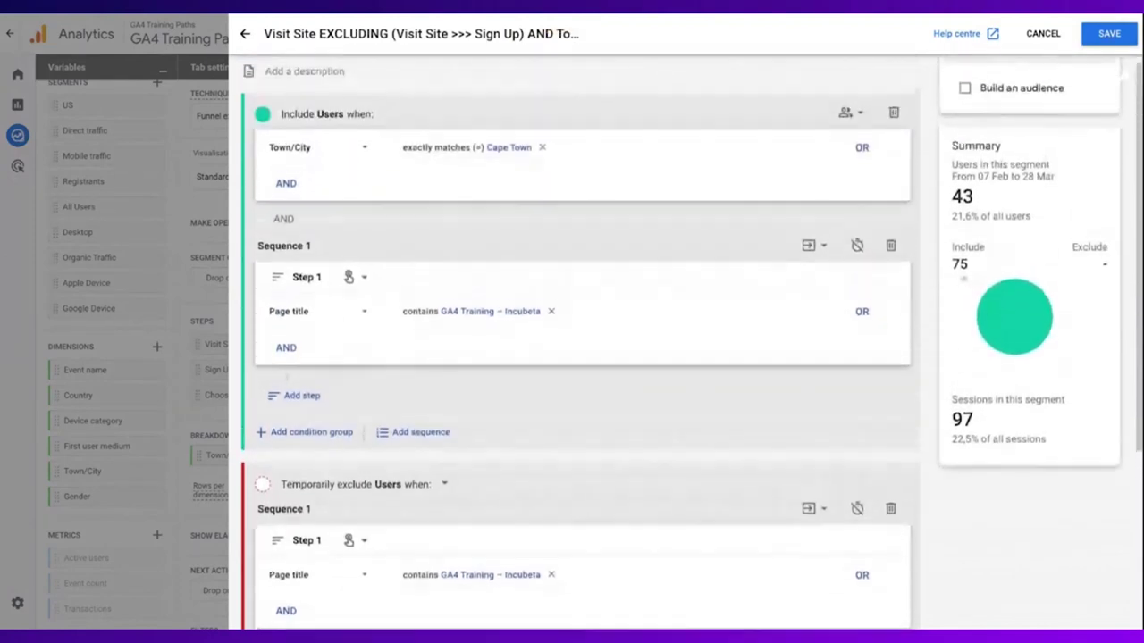
click(243, 36)
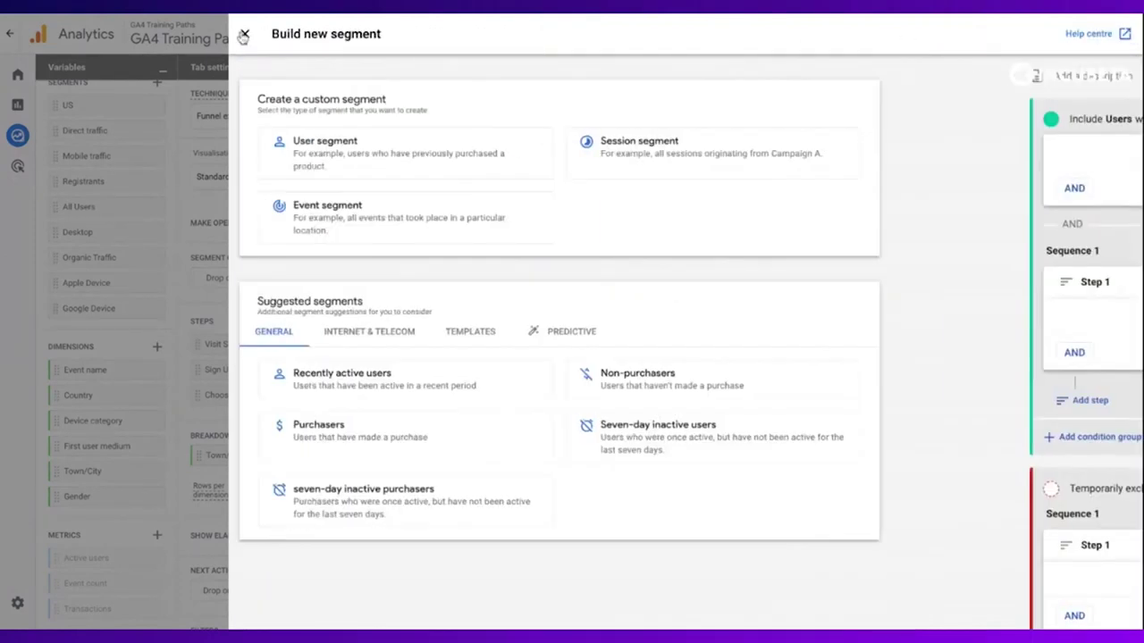
click(245, 35)
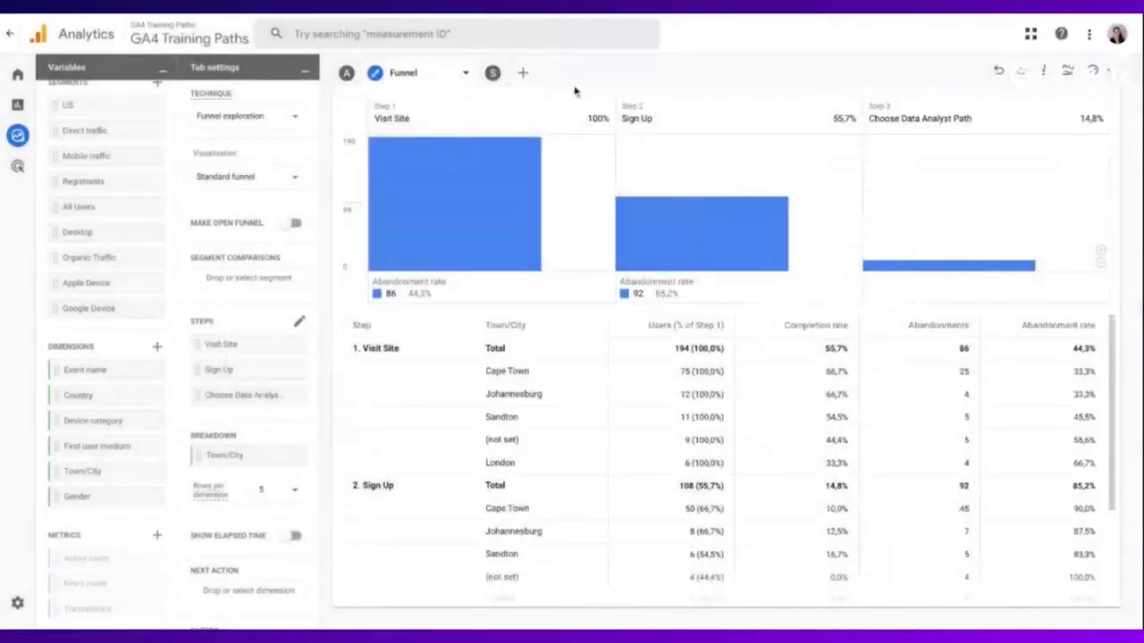
Open the Segment overlap exploration, review the conditions of the Google Device segment, and leave its editor without changes
click(492, 73)
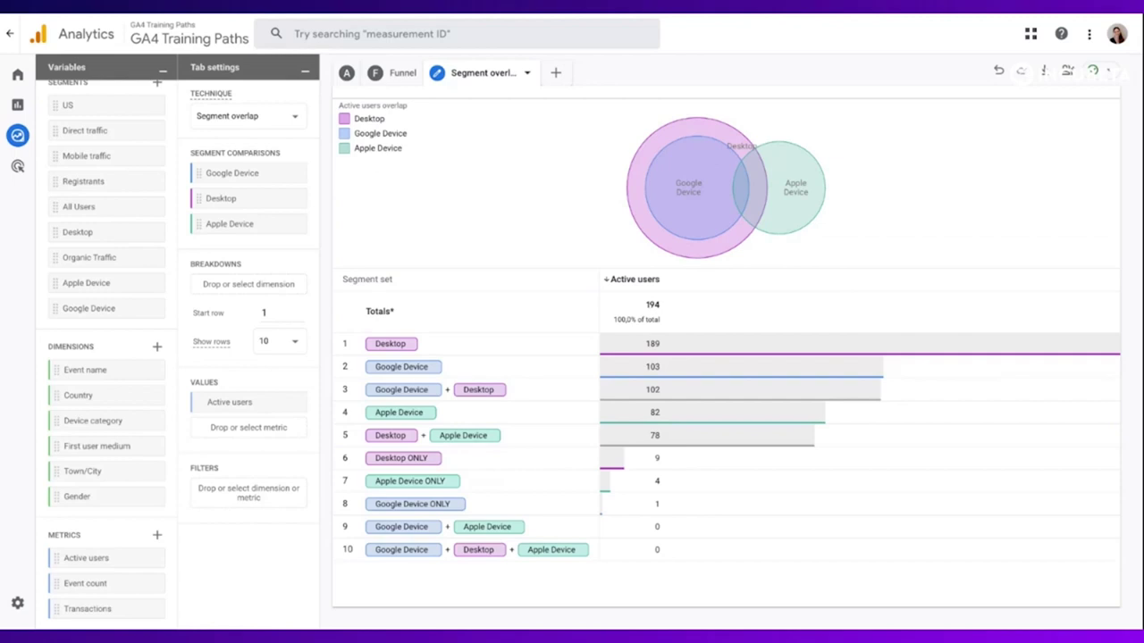
mouse_move(689, 191)
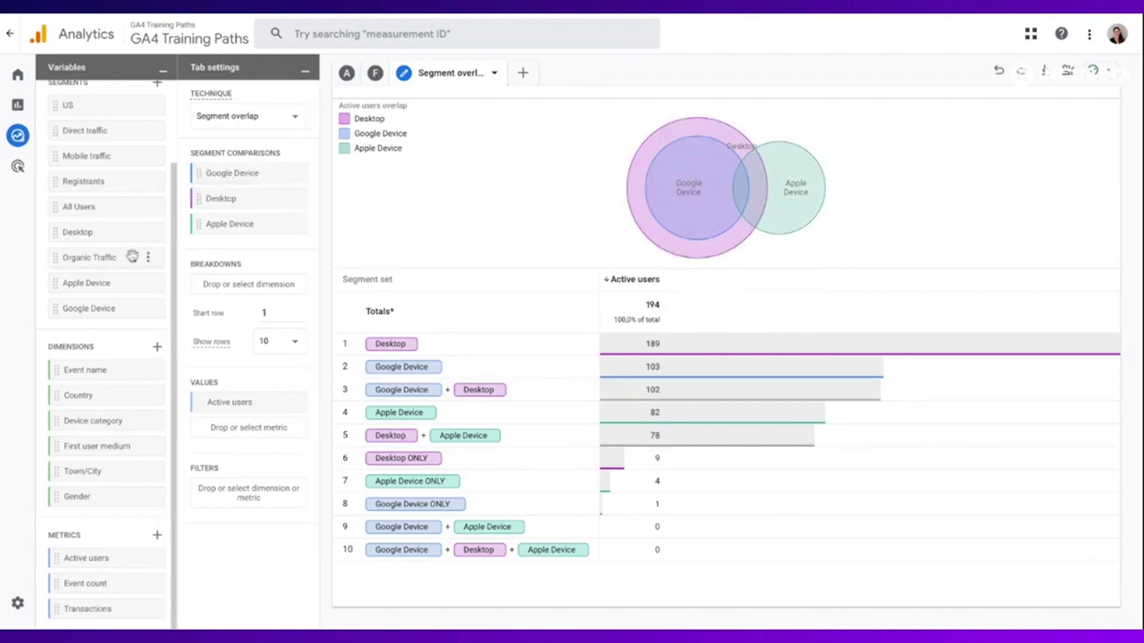
click(148, 308)
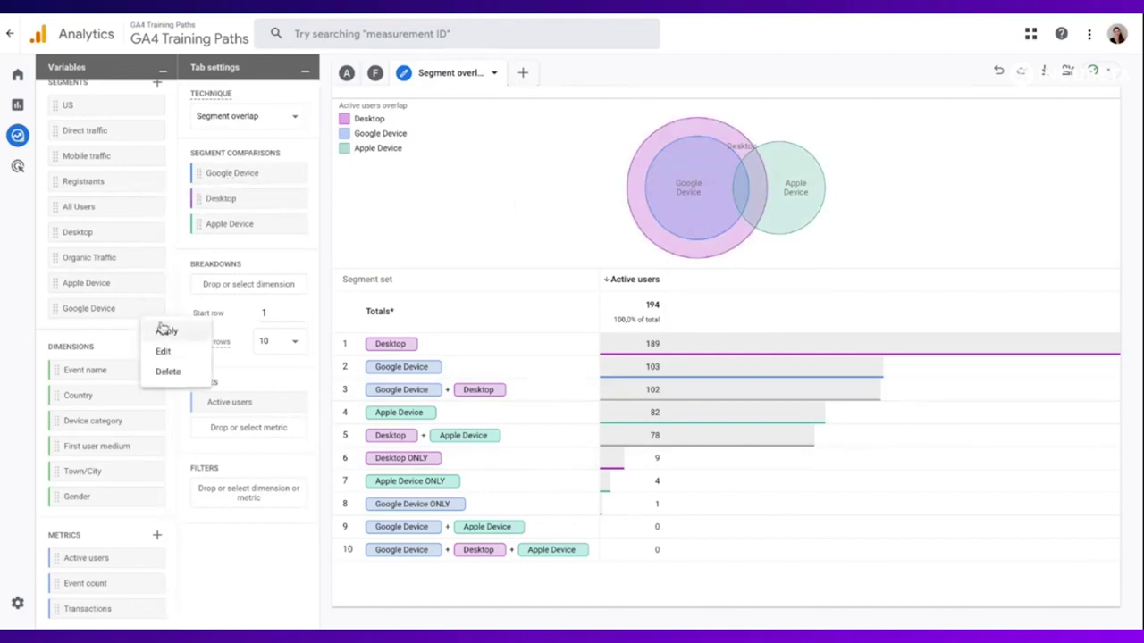
click(161, 351)
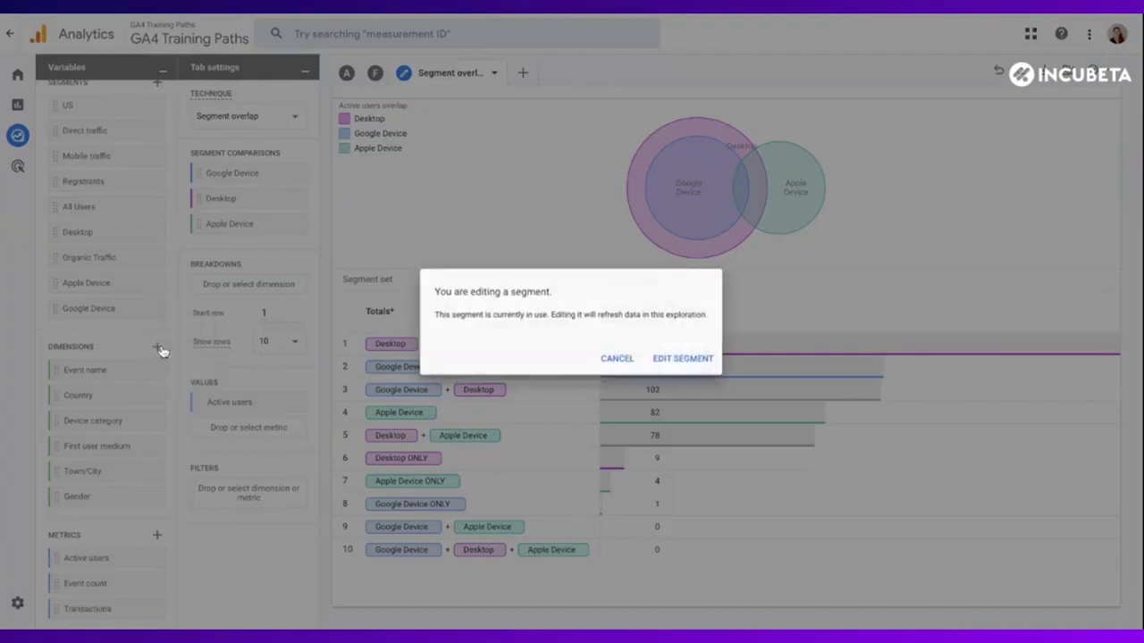
click(657, 361)
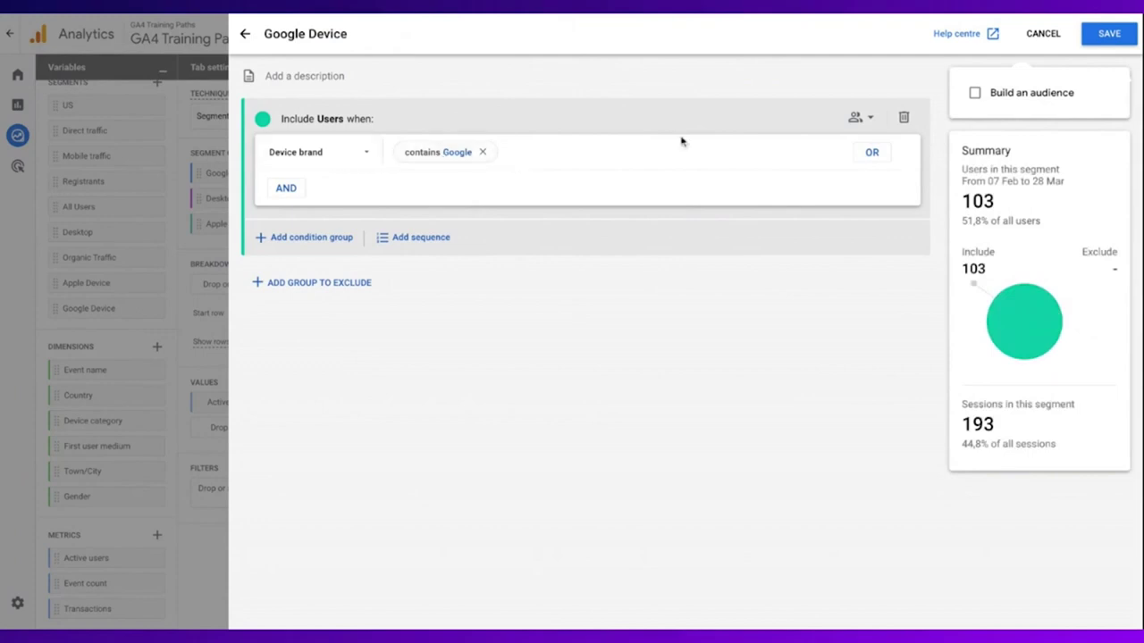
click(247, 36)
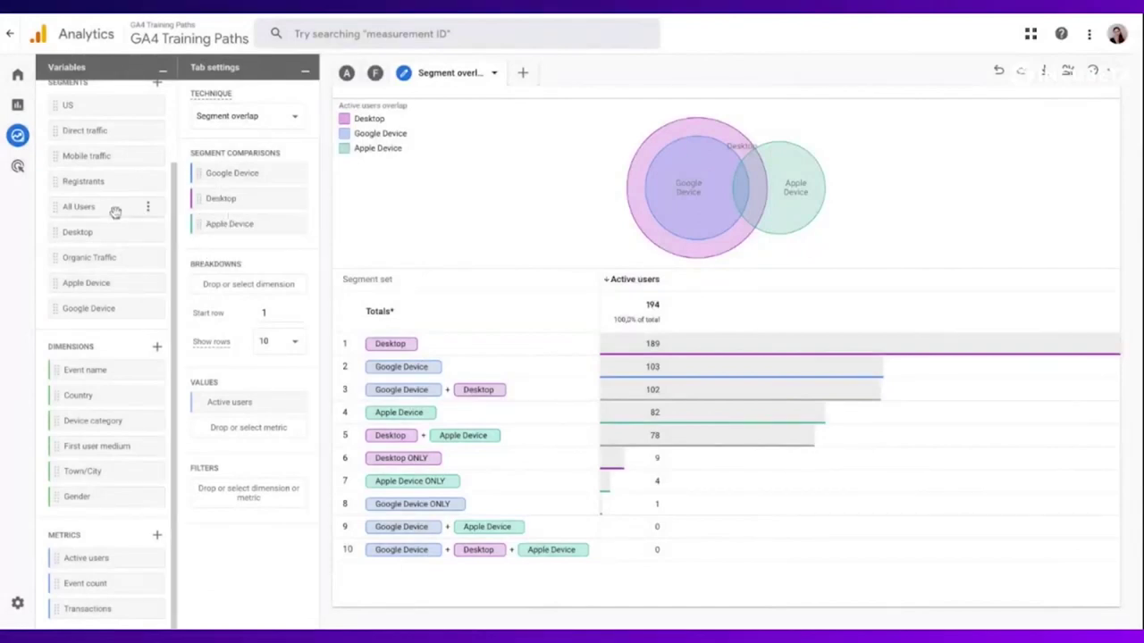
Start a new segment from the Technology template and view the values offered by its Device brand filter
scroll(115, 212, up, 2)
click(158, 168)
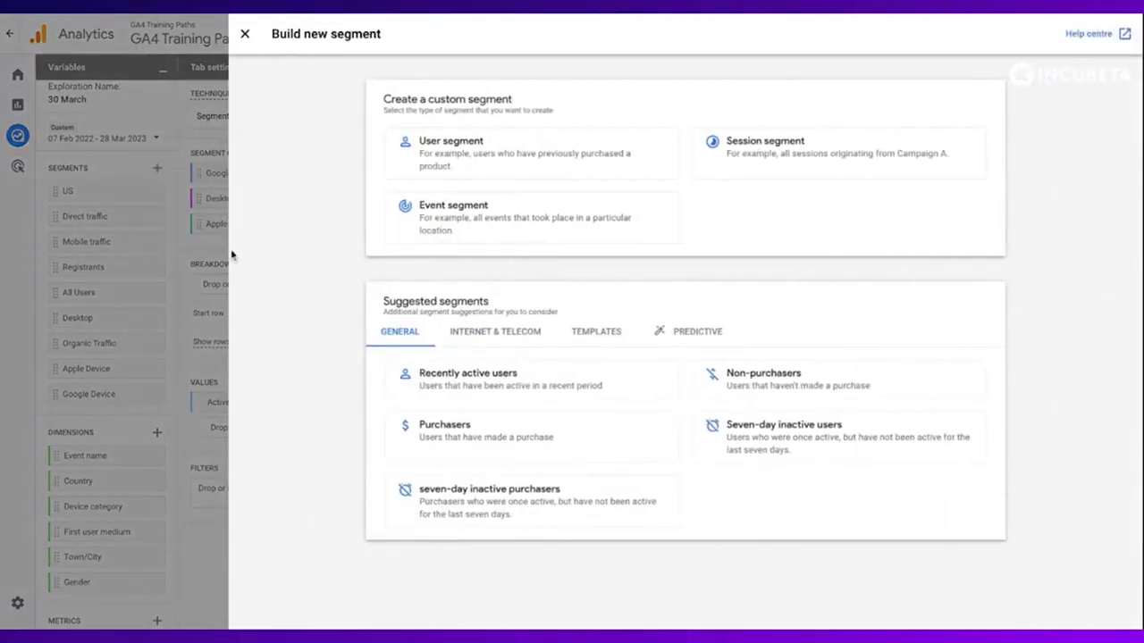
click(610, 332)
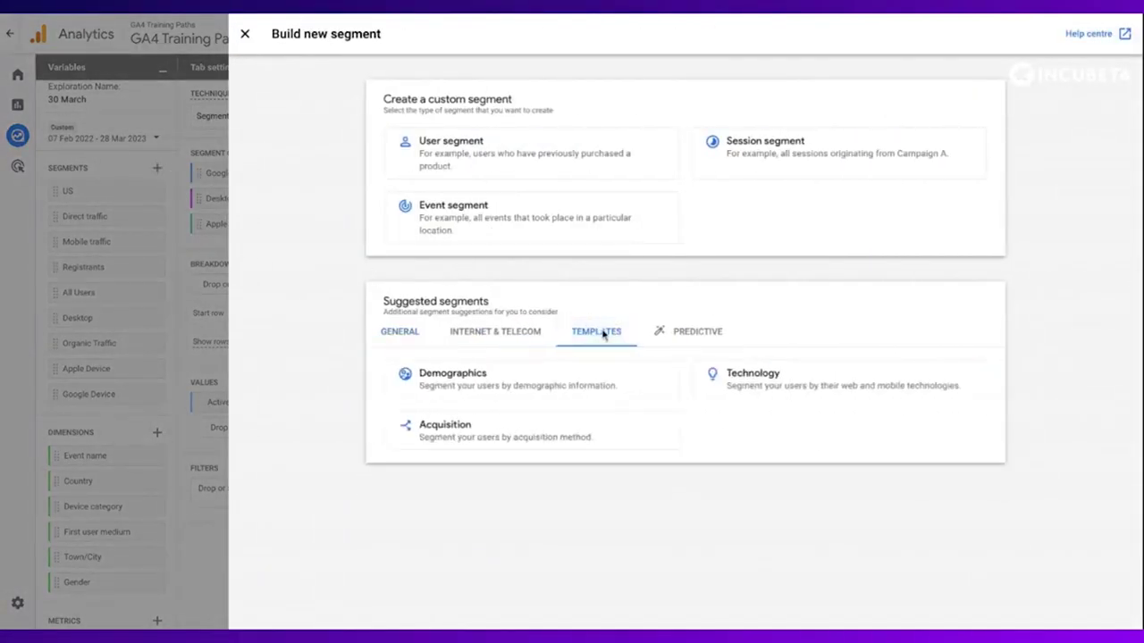
click(743, 390)
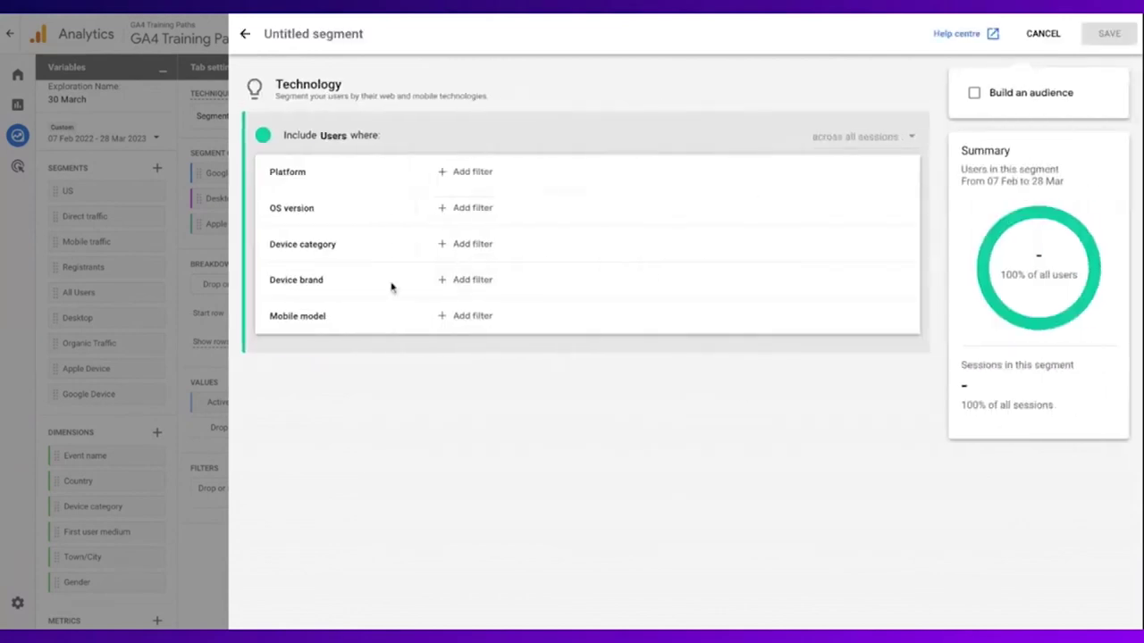
click(456, 281)
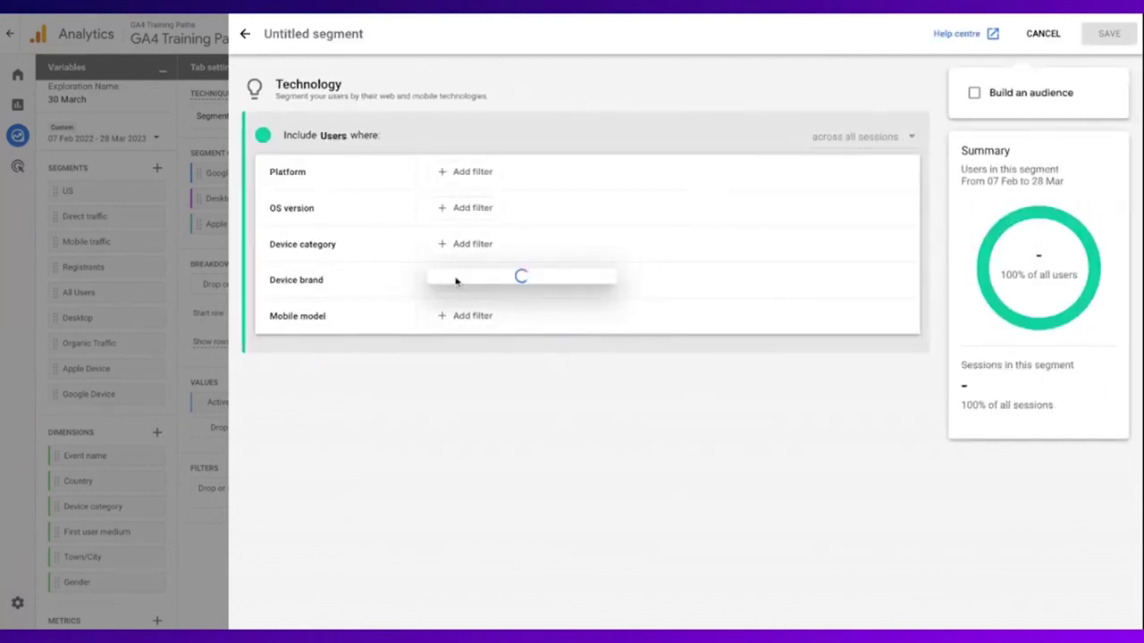
click(474, 350)
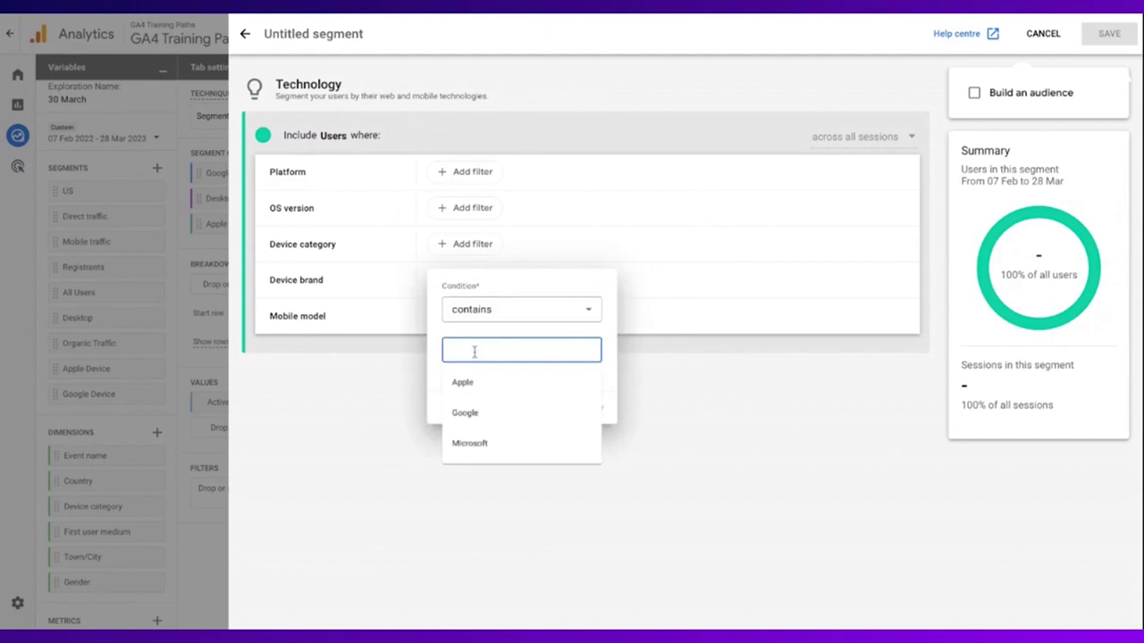
click(376, 422)
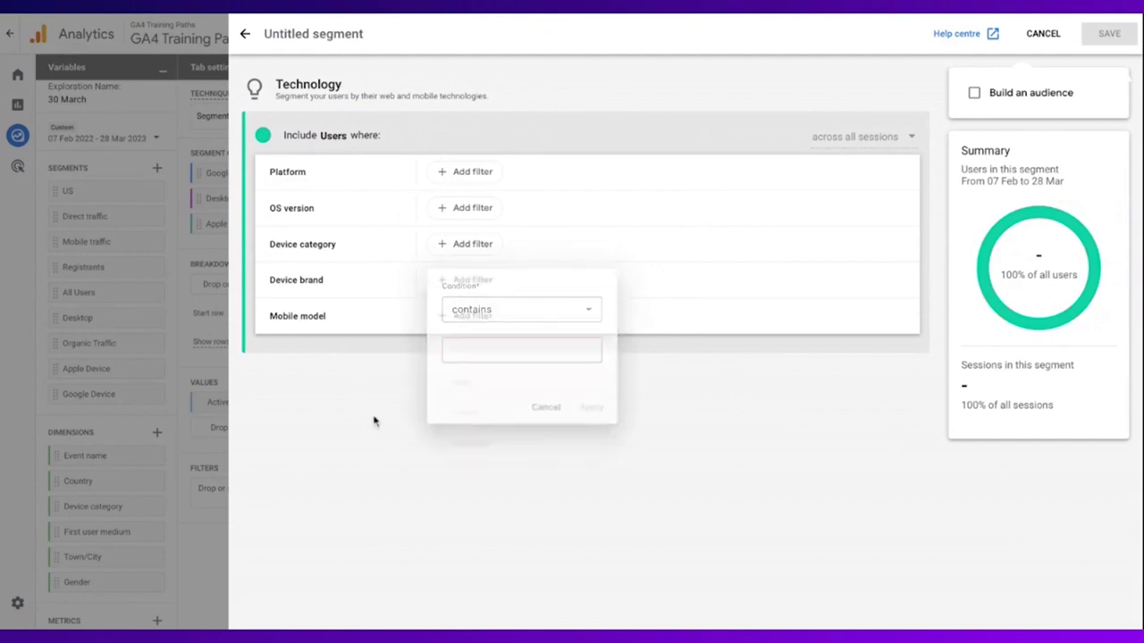
View the values offered by the template's Device category filter, and exit the segment builder without saving
click(475, 251)
click(467, 315)
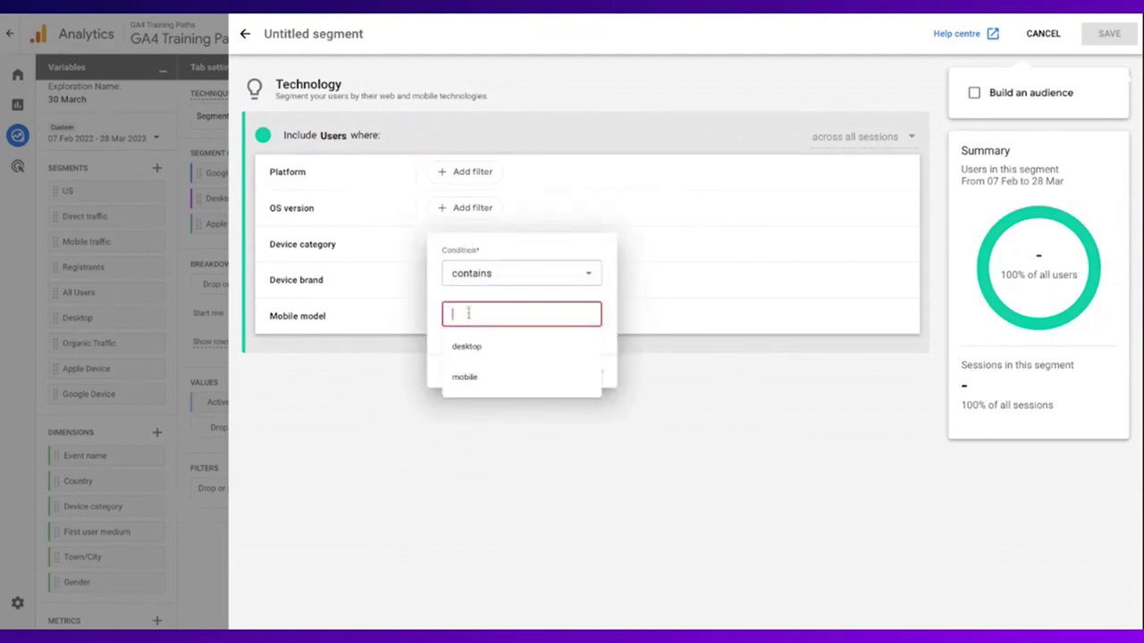
click(345, 339)
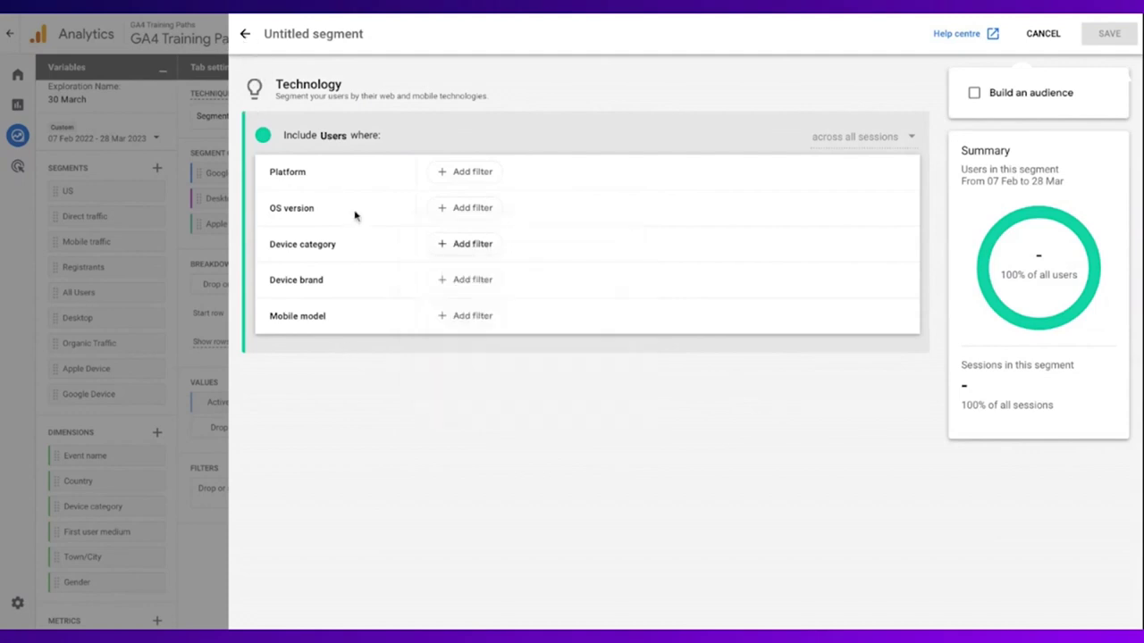
click(245, 36)
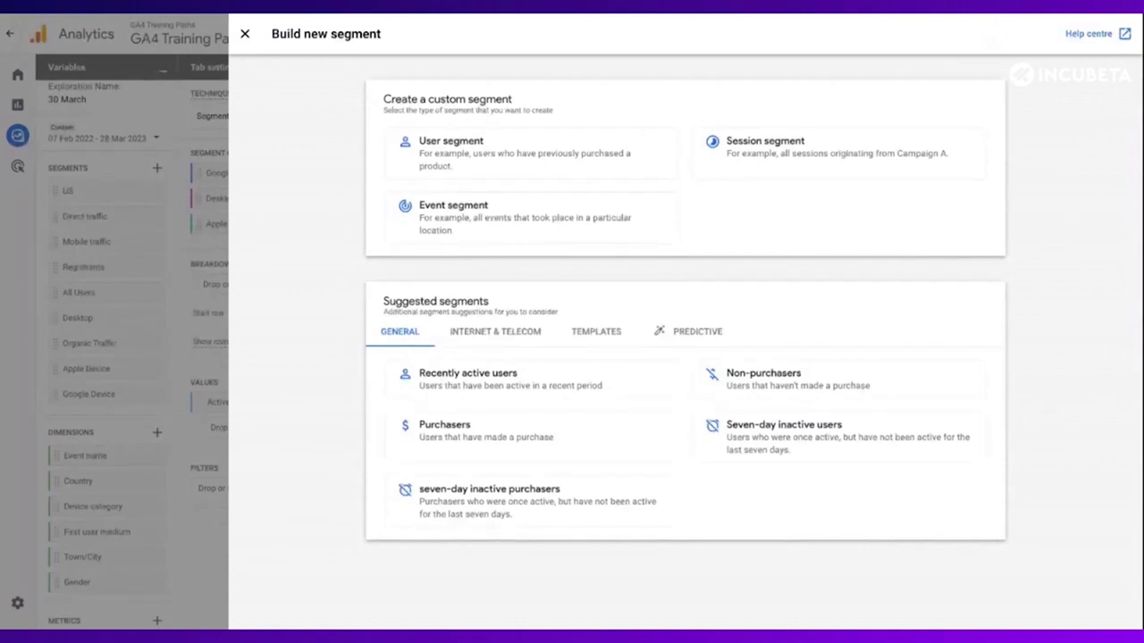
click(244, 35)
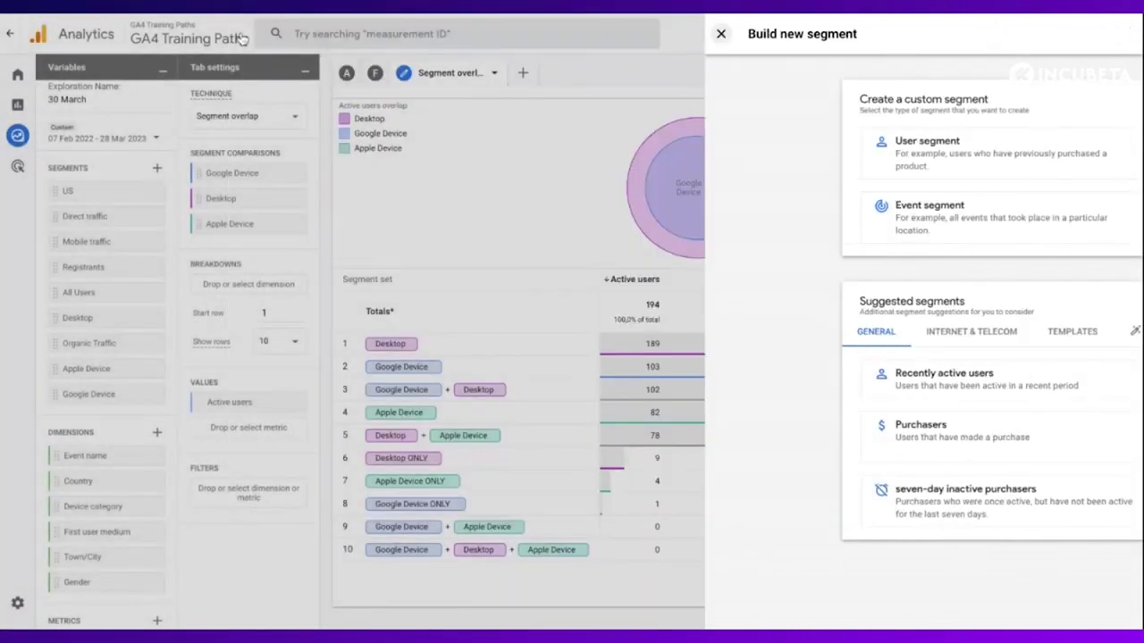
click(241, 39)
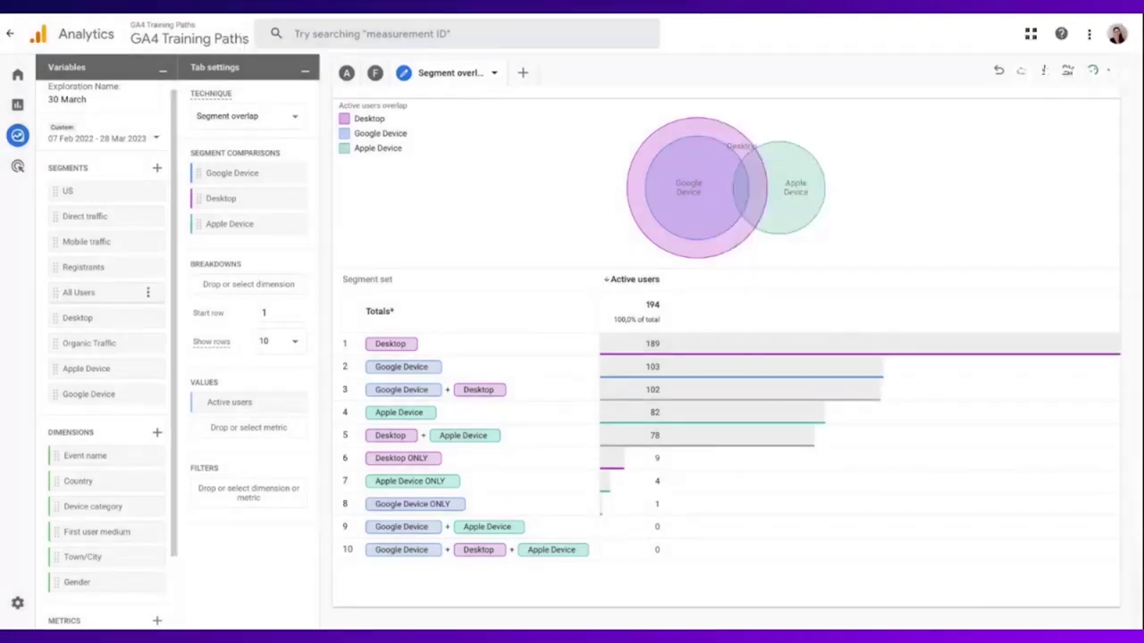
Replace Apple Device with Registrants in the segment comparisons and examine where the Google Device, Desktop and Registrants circles overlap
click(290, 224)
drag(113, 271, 258, 227)
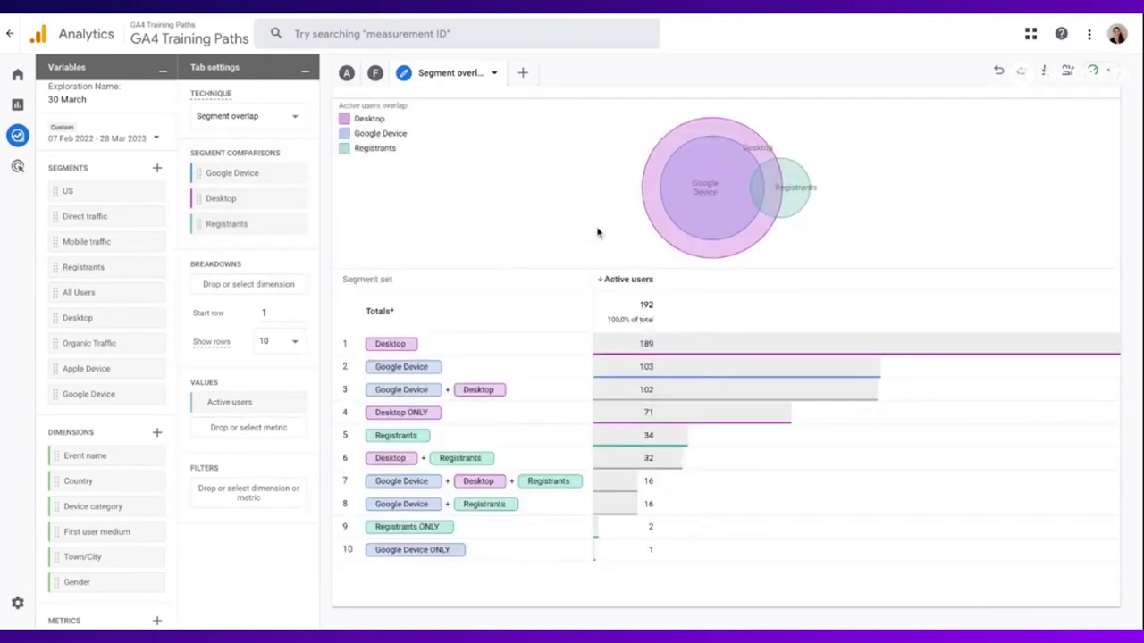
mouse_move(756, 193)
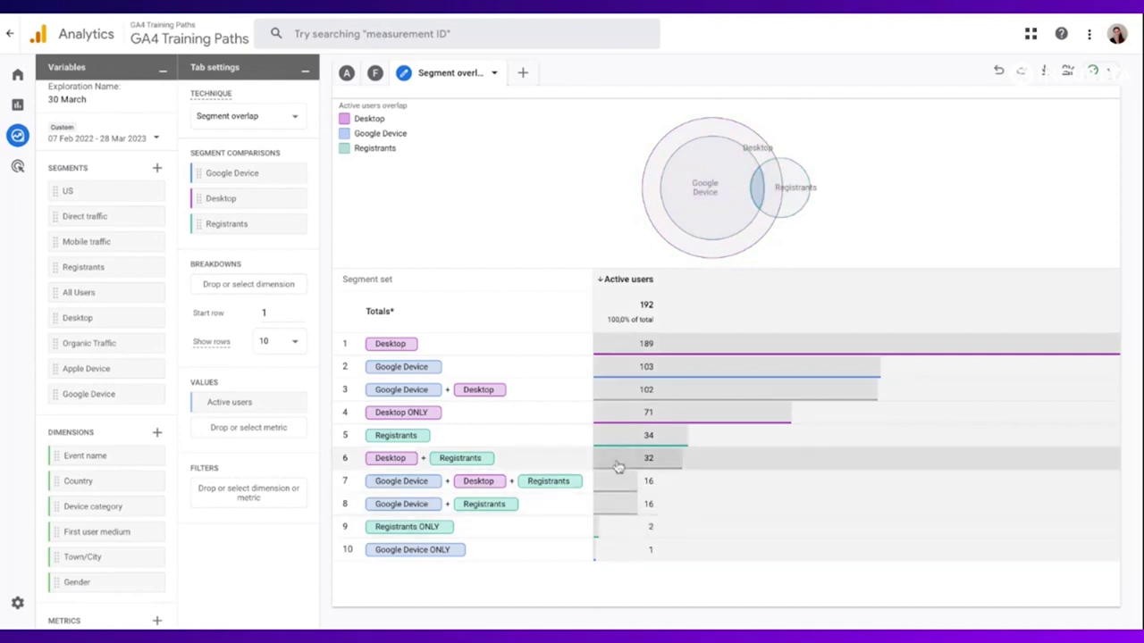
mouse_move(758, 185)
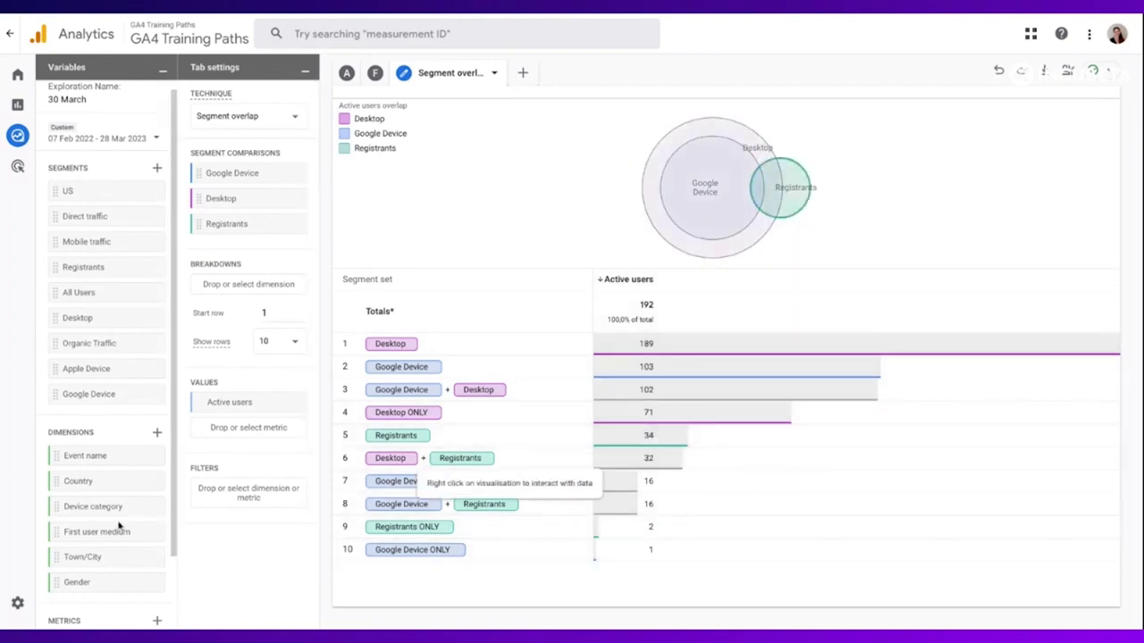
Break the segment overlap down by Town/City and look through the resulting table
drag(109, 554, 257, 282)
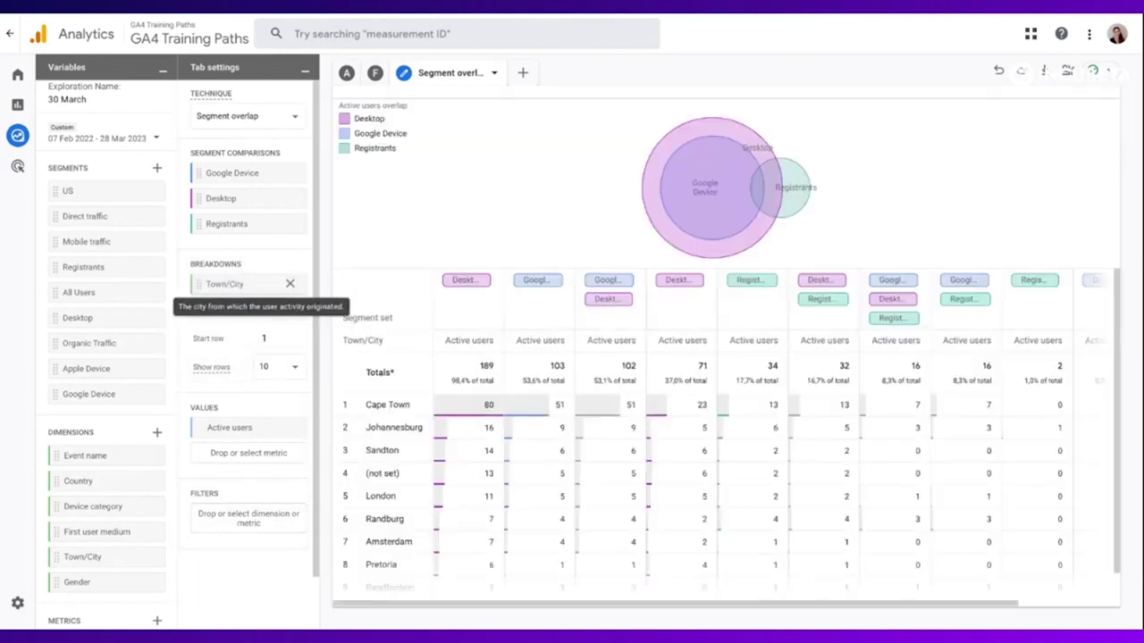
scroll(491, 427, down, 1)
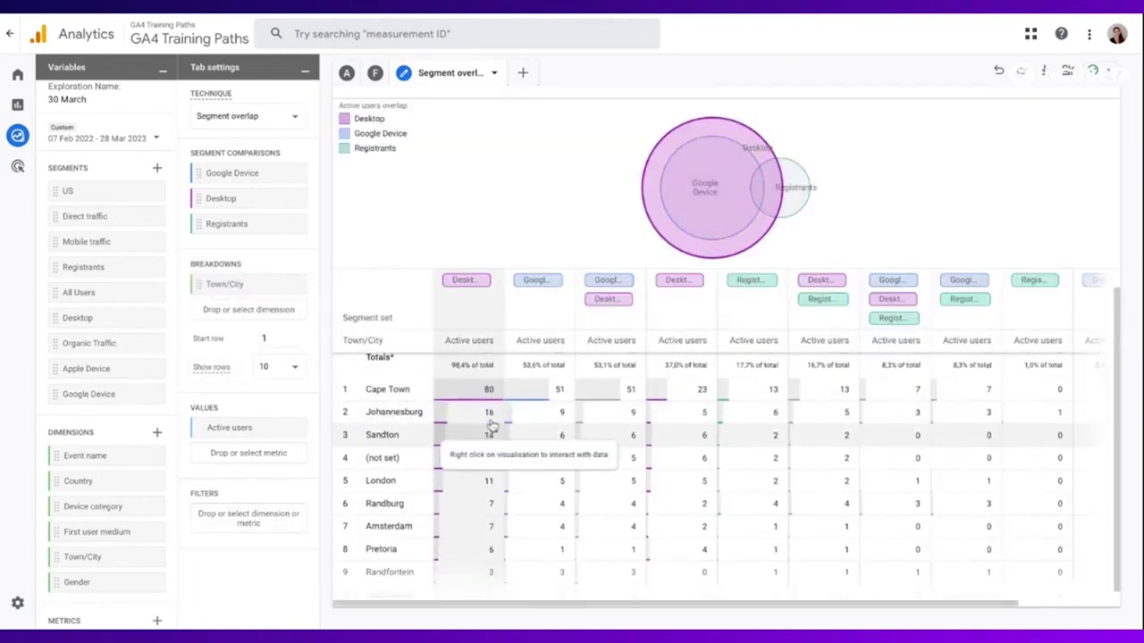
scroll(490, 427, up, 1)
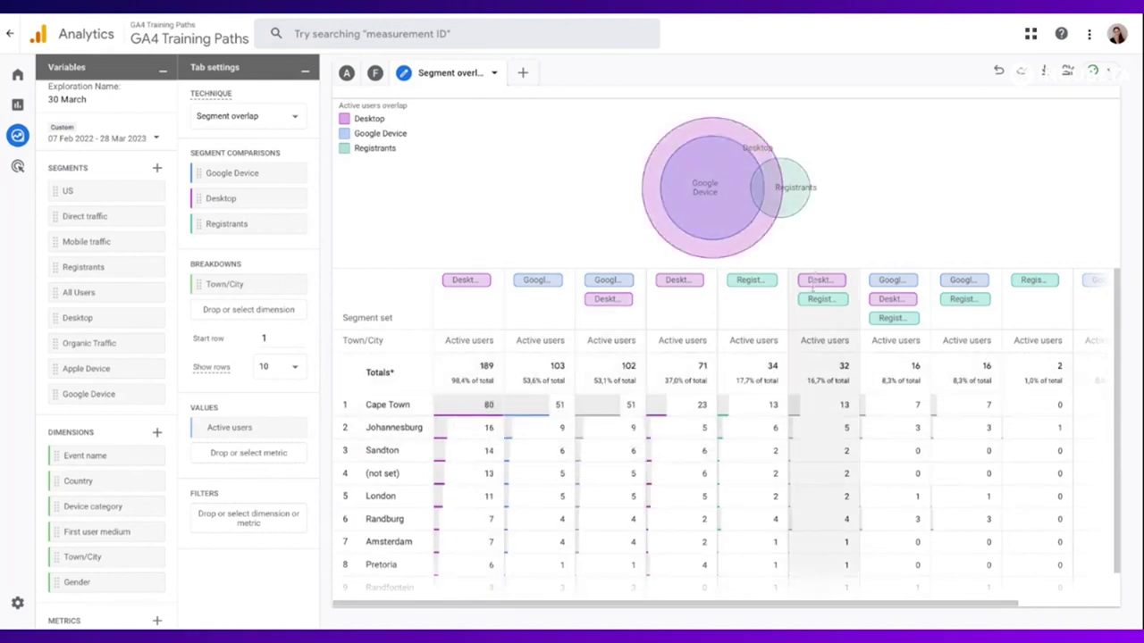
Draft a segment from Cape Town's users in both Desktop and Registrants, review its conditions, and exit without saving
right_click(791, 409)
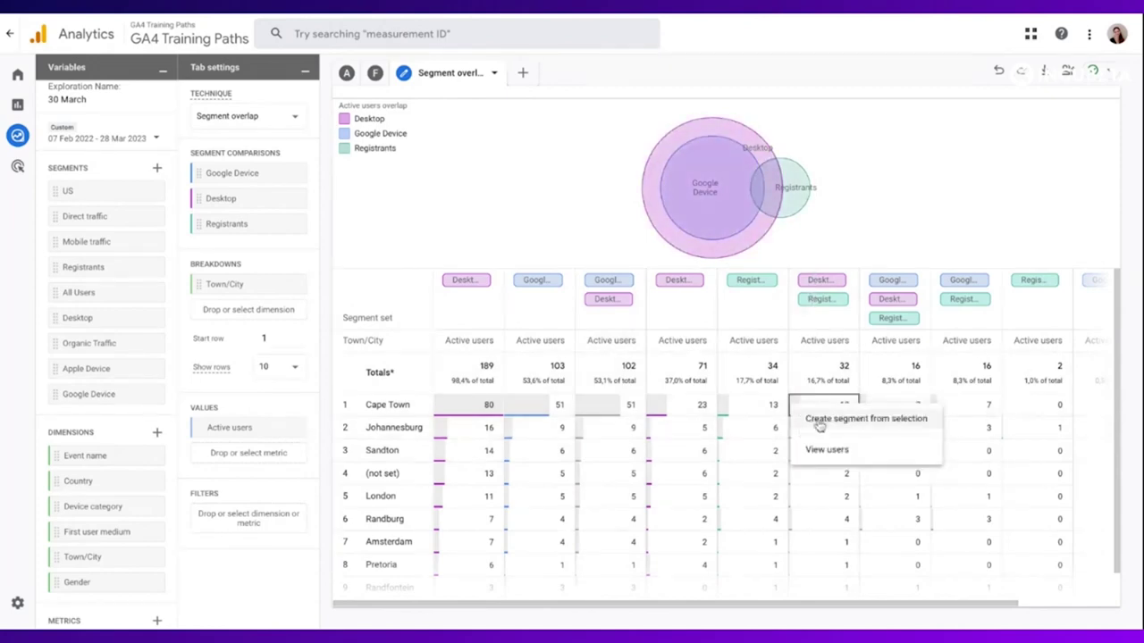
click(817, 421)
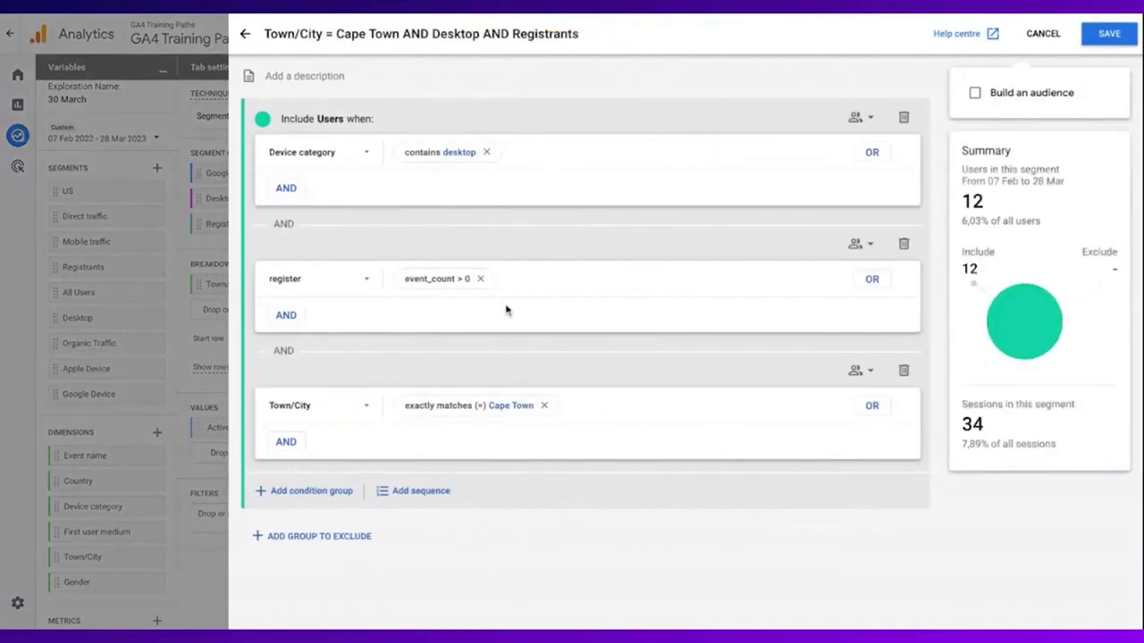
click(245, 34)
click(244, 34)
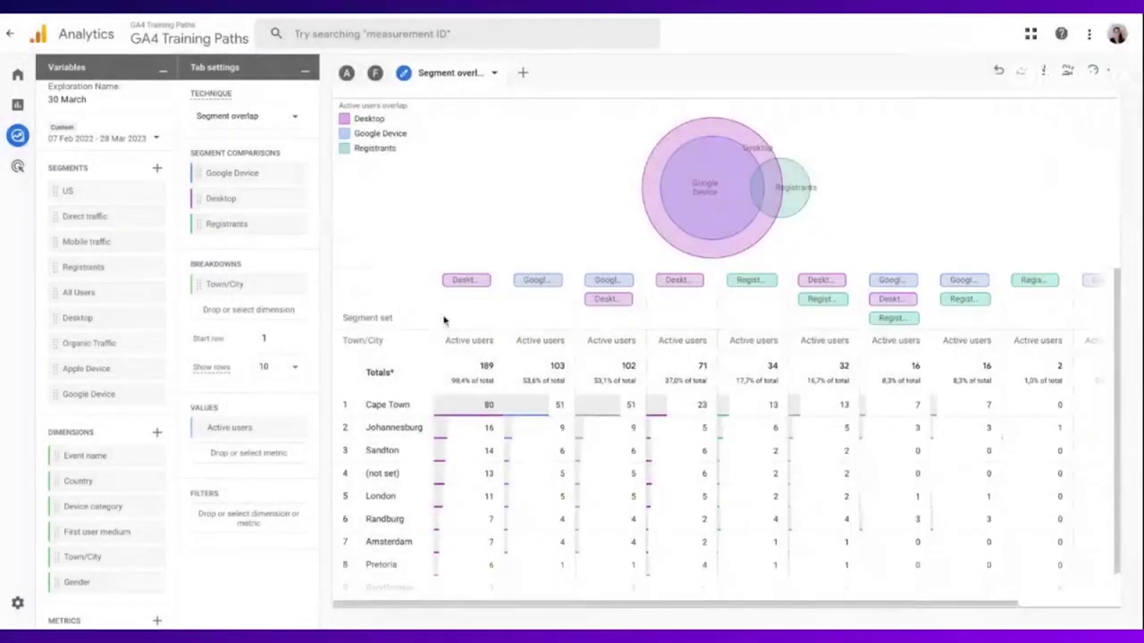
Draft a segment from the area shared by Google Device, Desktop and Registrants in the diagram, and exit without saving
click(761, 187)
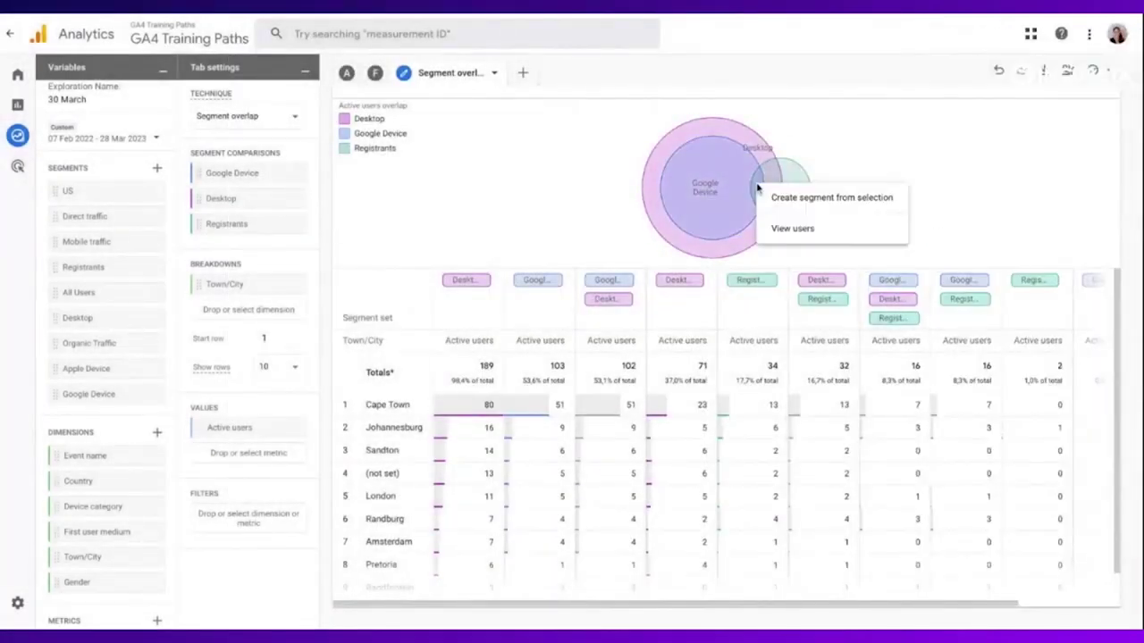
click(777, 200)
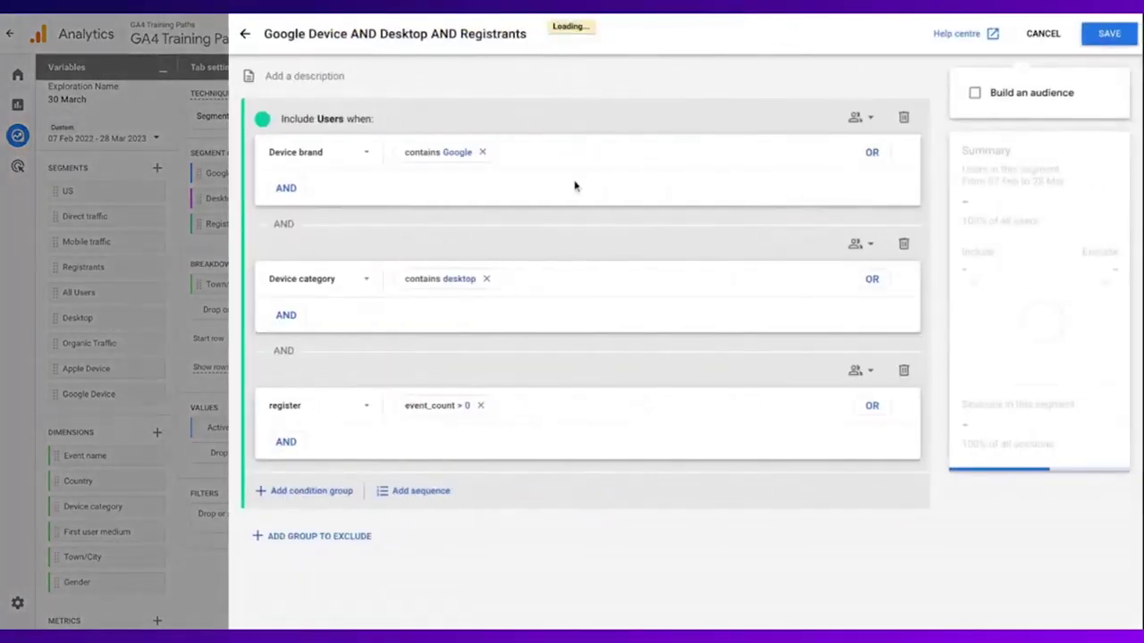
click(246, 36)
click(248, 38)
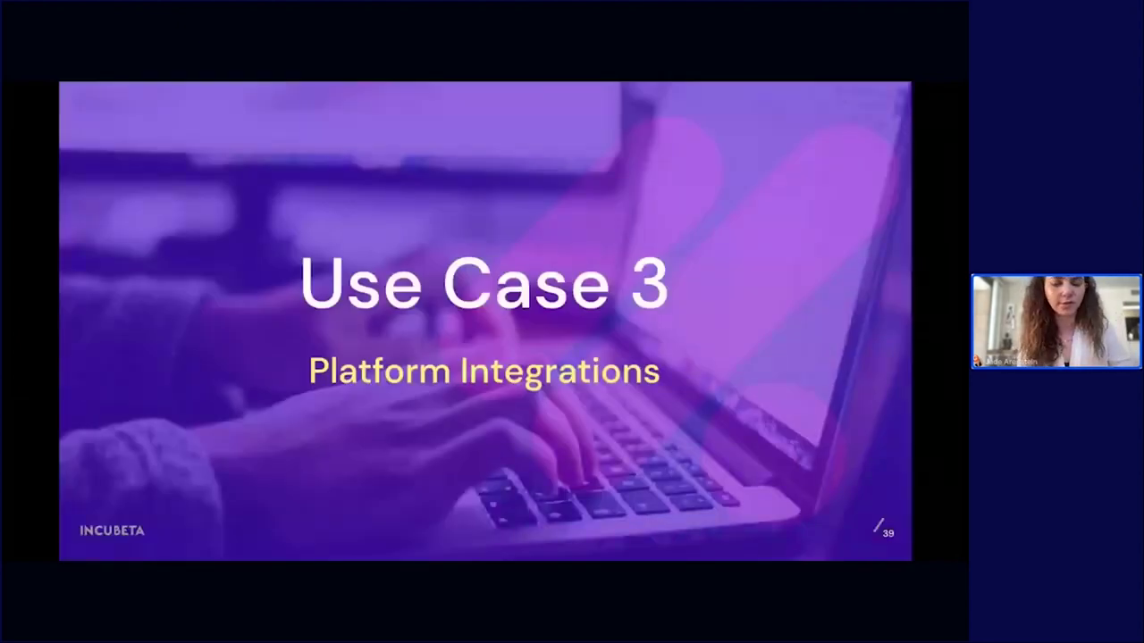
key(Right)
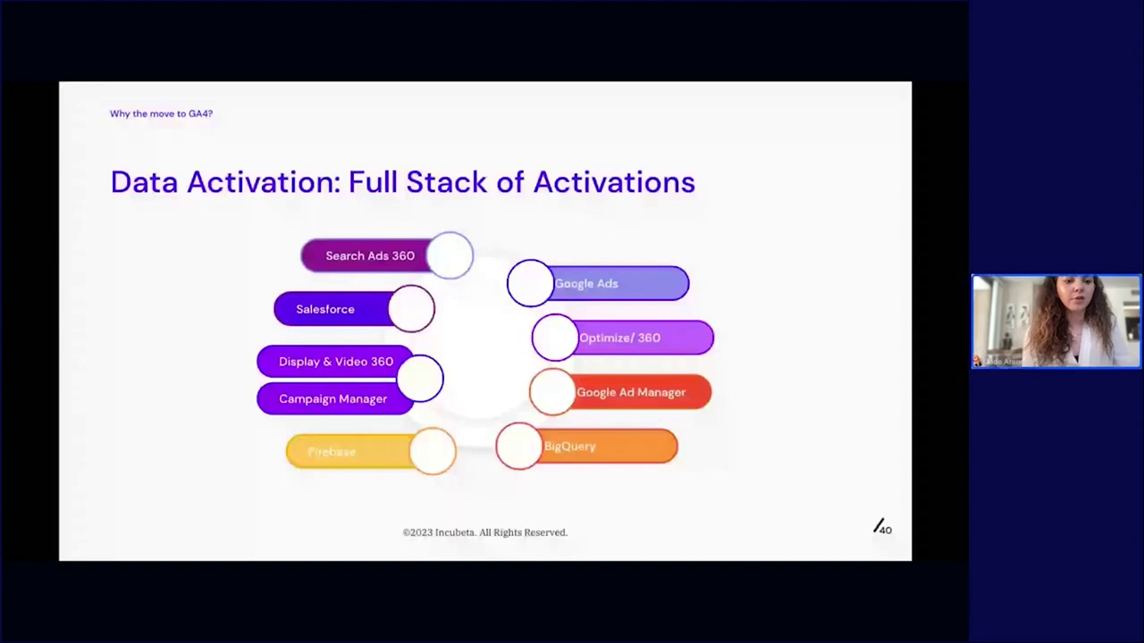